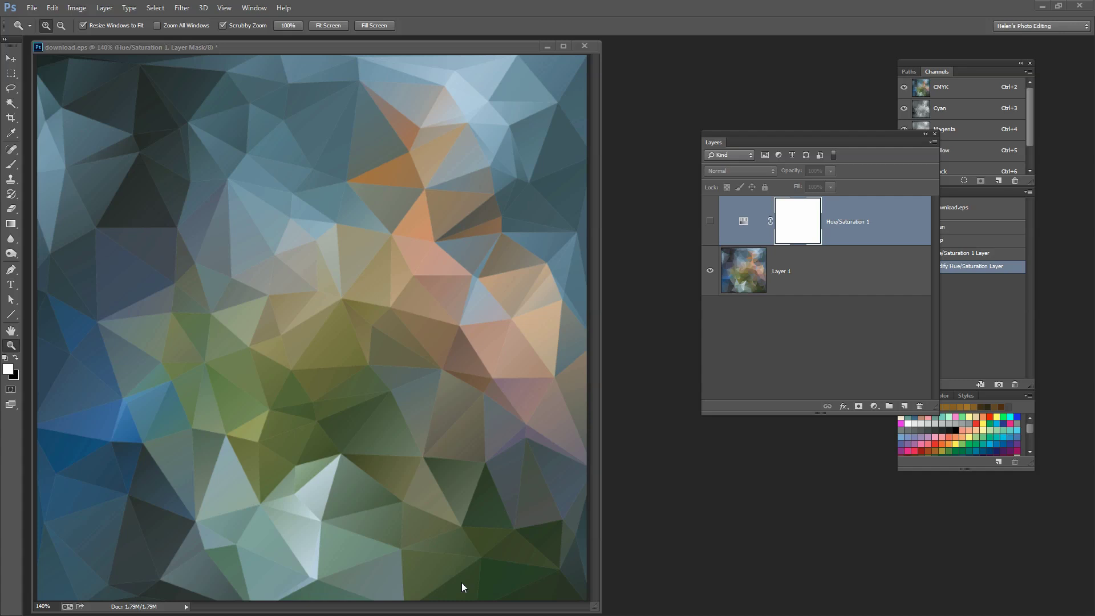
- Toggle Hue/Saturation 1 on then off to compare with the original colours, and move Layers aside to show History
left_click(711, 222)
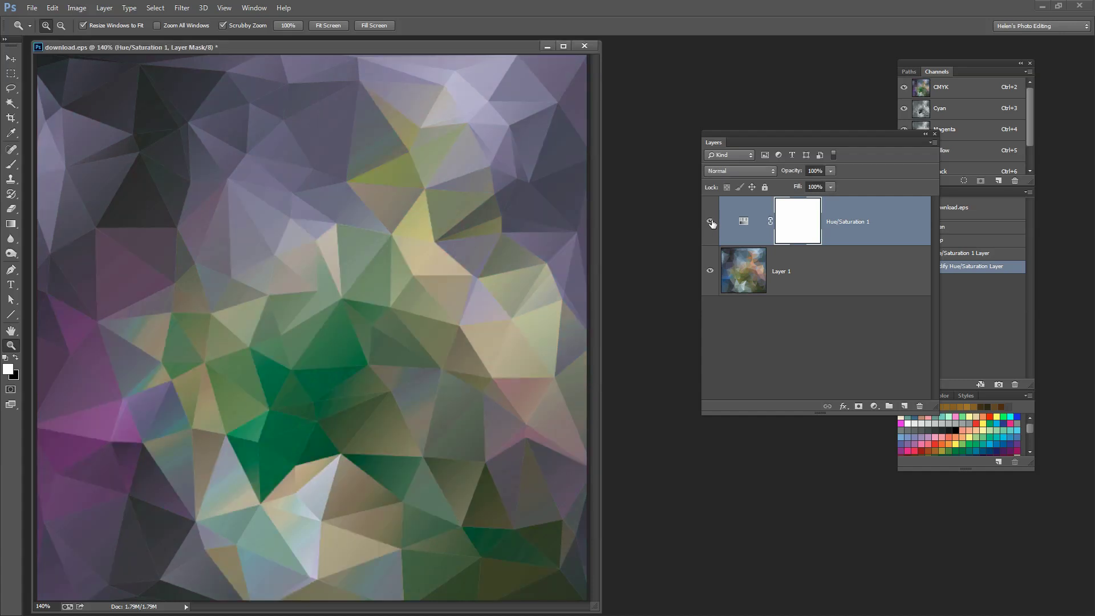
left_click(710, 222)
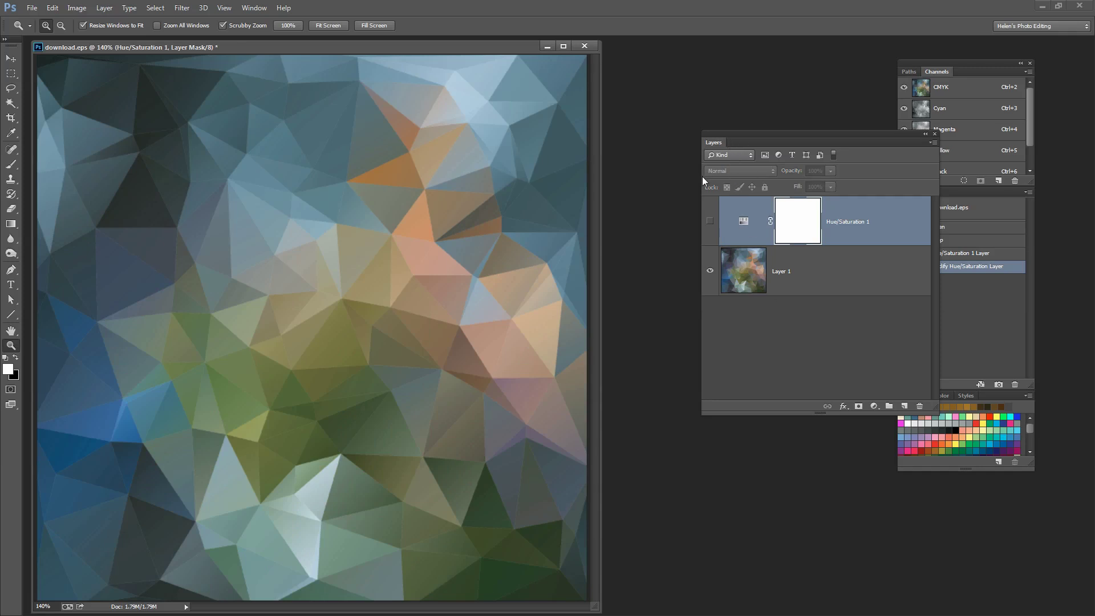
left_click_drag(728, 140, 696, 173)
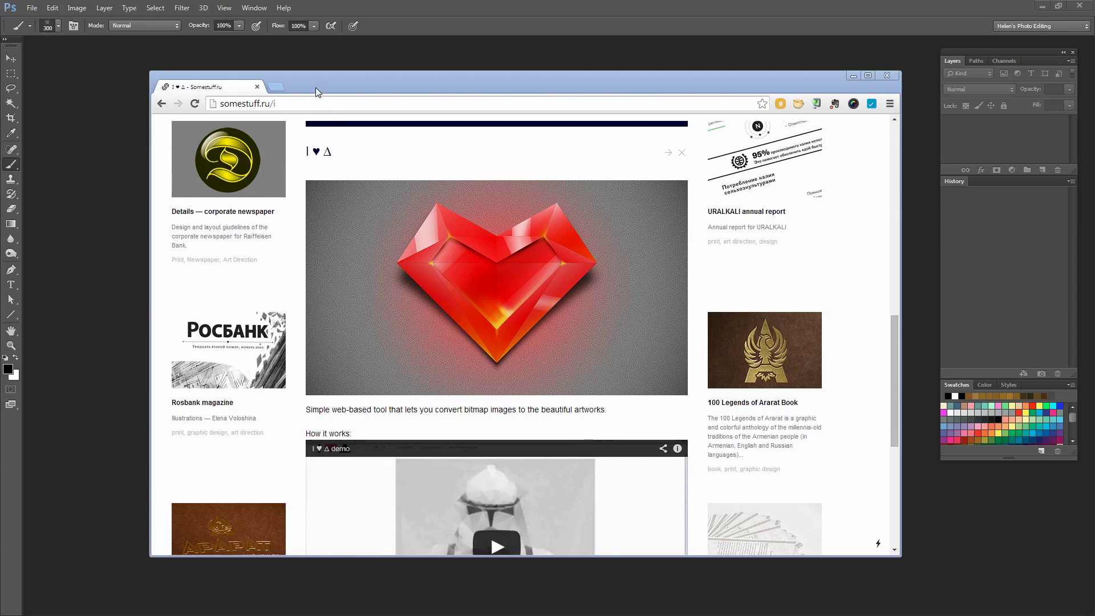
- Download the triangulator source files as triangulator (1).zip from the somestuff.ru page's 'here' link
left_click_drag(316, 87, 212, 23)
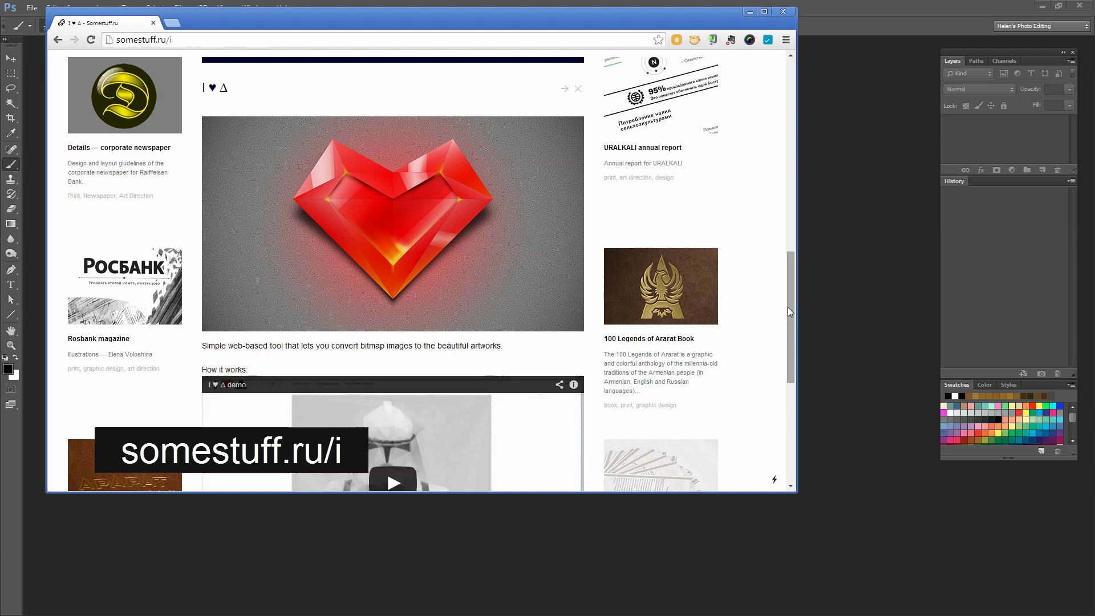
left_click_drag(788, 311, 792, 393)
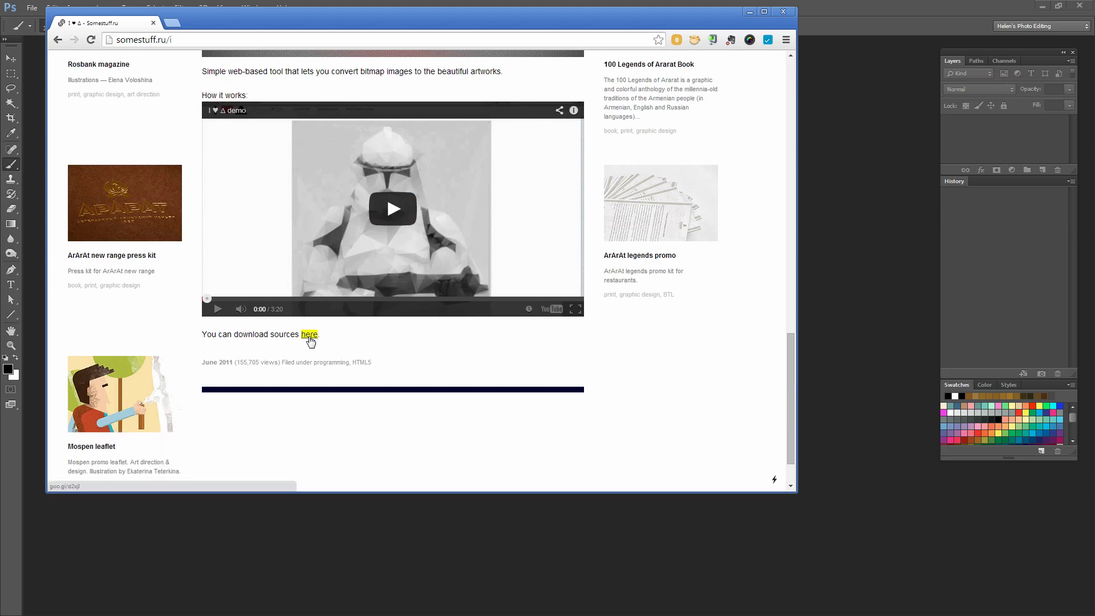
left_click(310, 335)
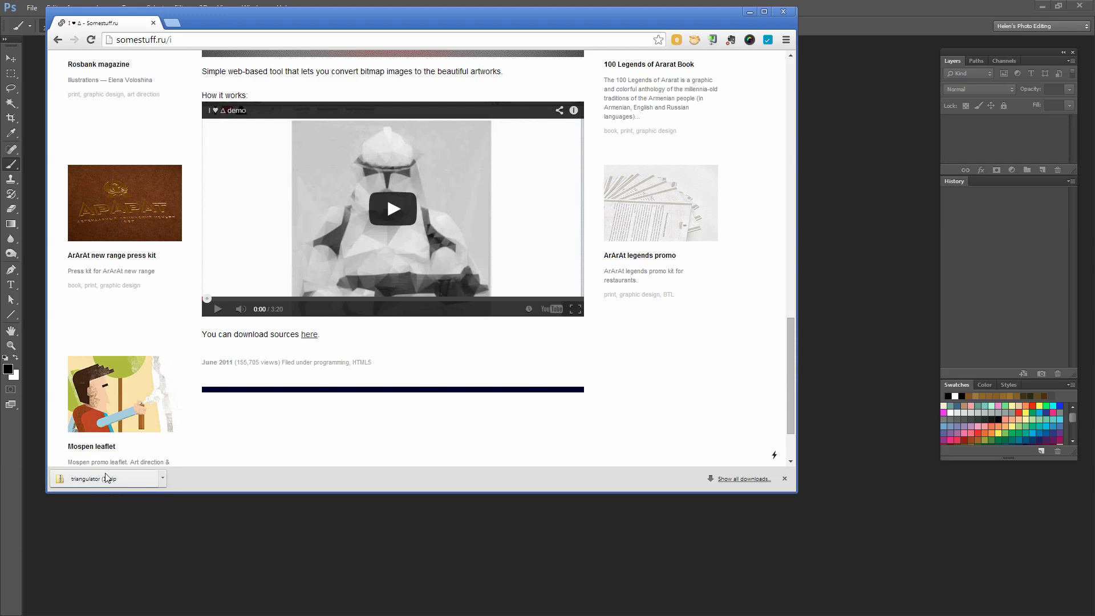
- Show the downloaded triangulator (1).zip in its Downloads folder and open it
left_click(163, 478)
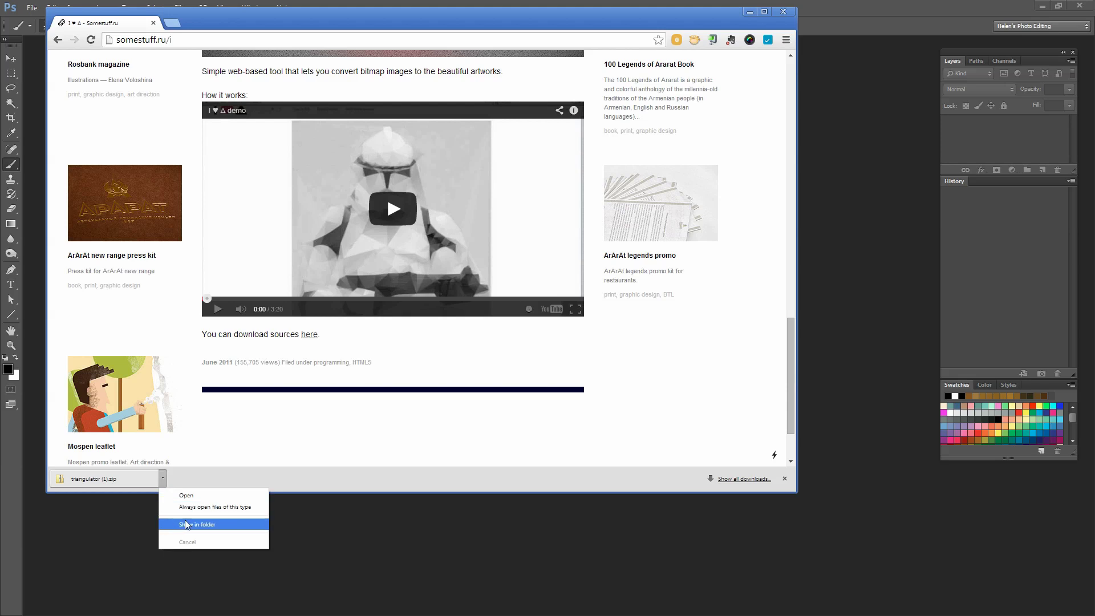
left_click(188, 524)
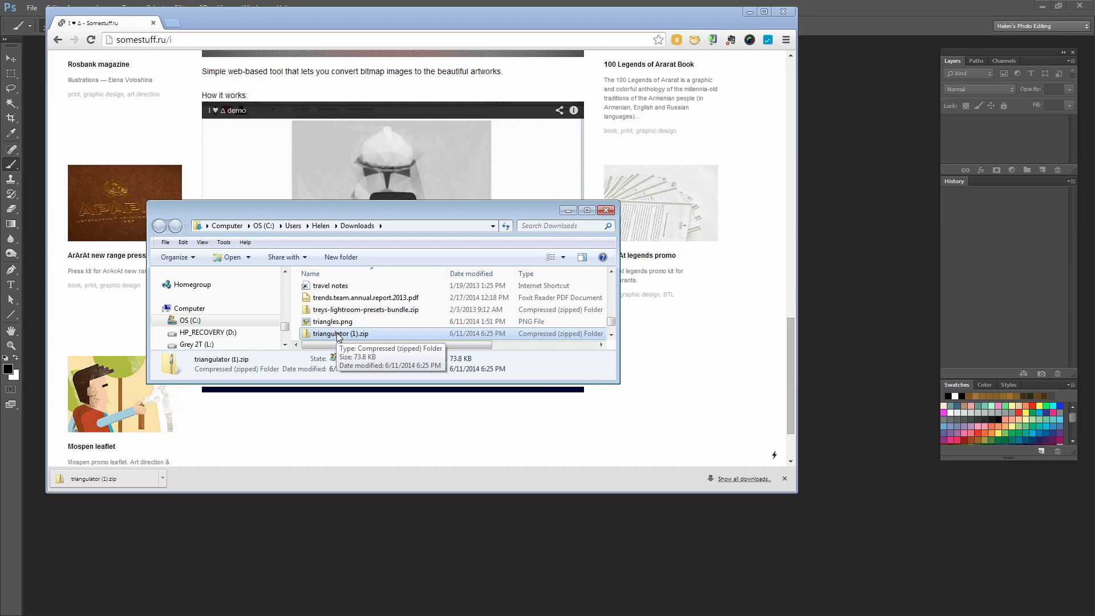
double_click(337, 334)
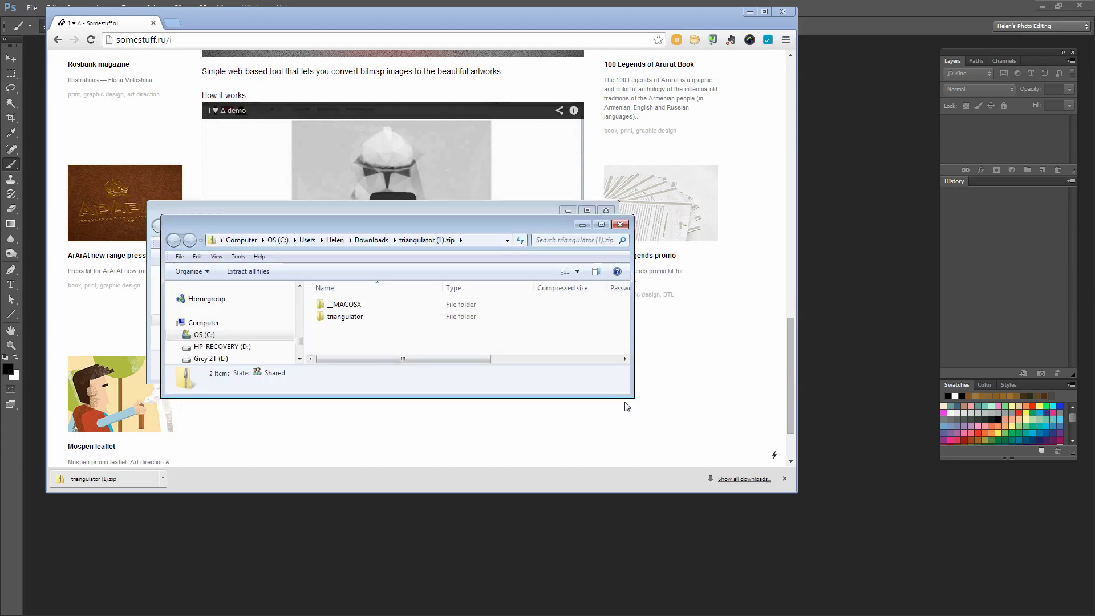
- Enlarge the zip contents window and start extracting all files into a triangulator (1) folder
left_click_drag(629, 395, 650, 471)
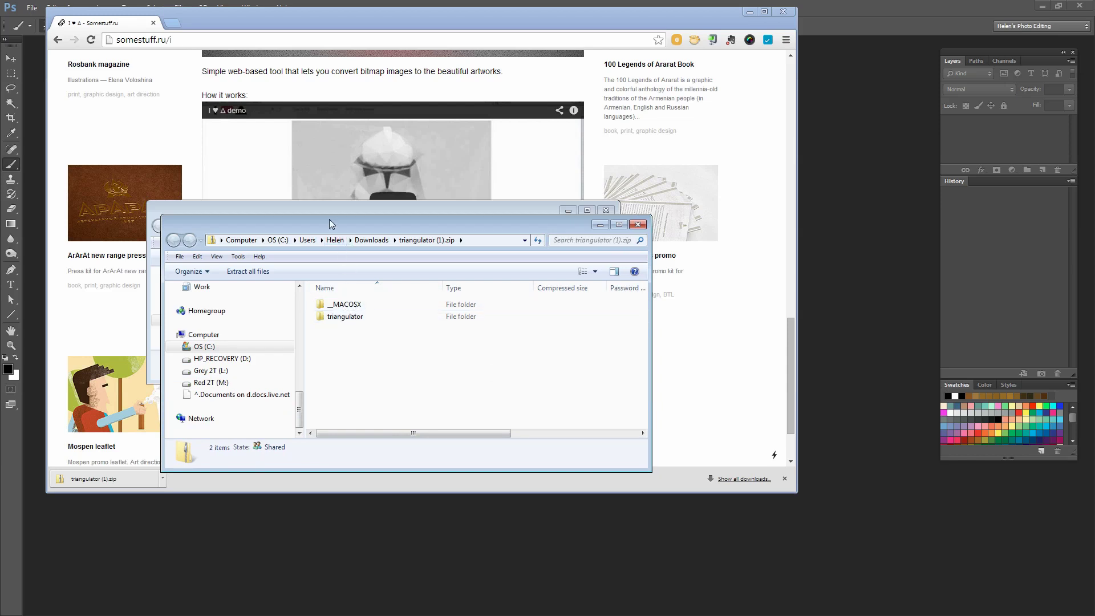
left_click_drag(329, 218, 327, 204)
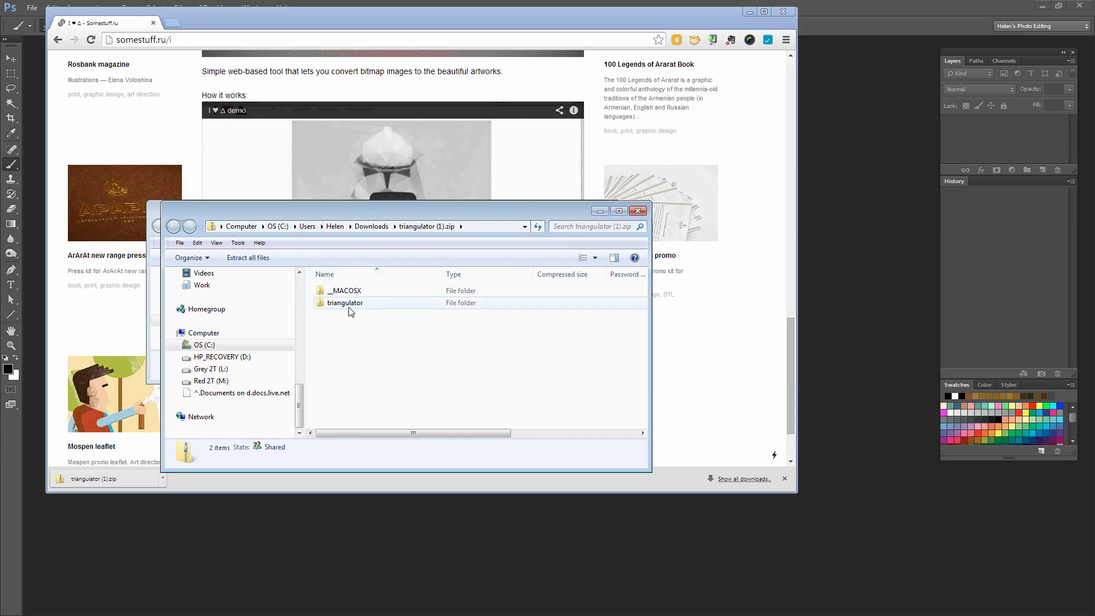
left_click(247, 260)
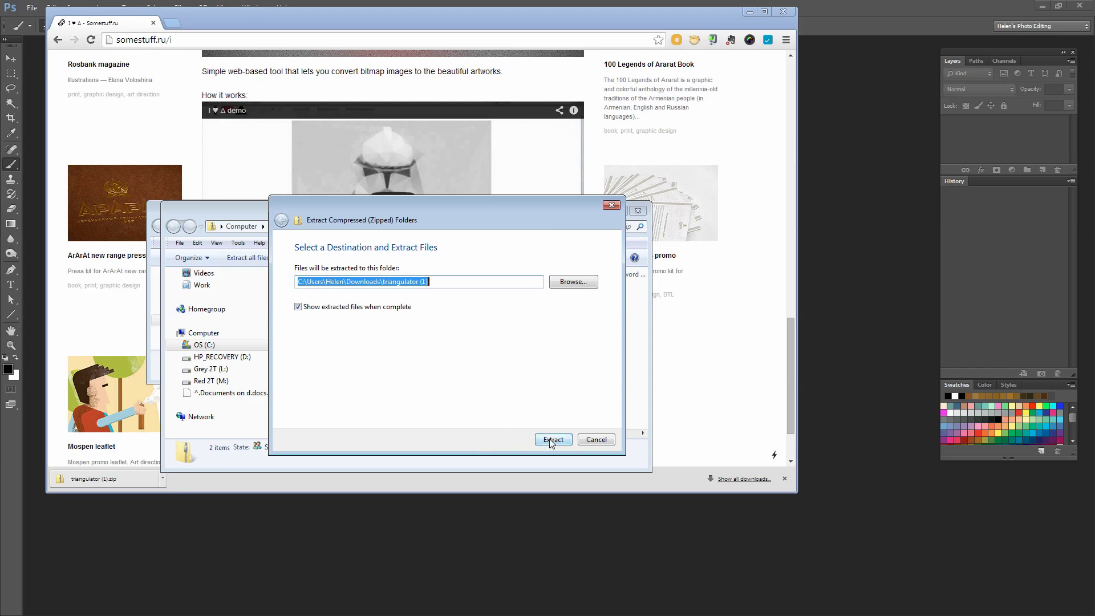
- Extract the archive, copying the files without encryption
left_click(551, 441)
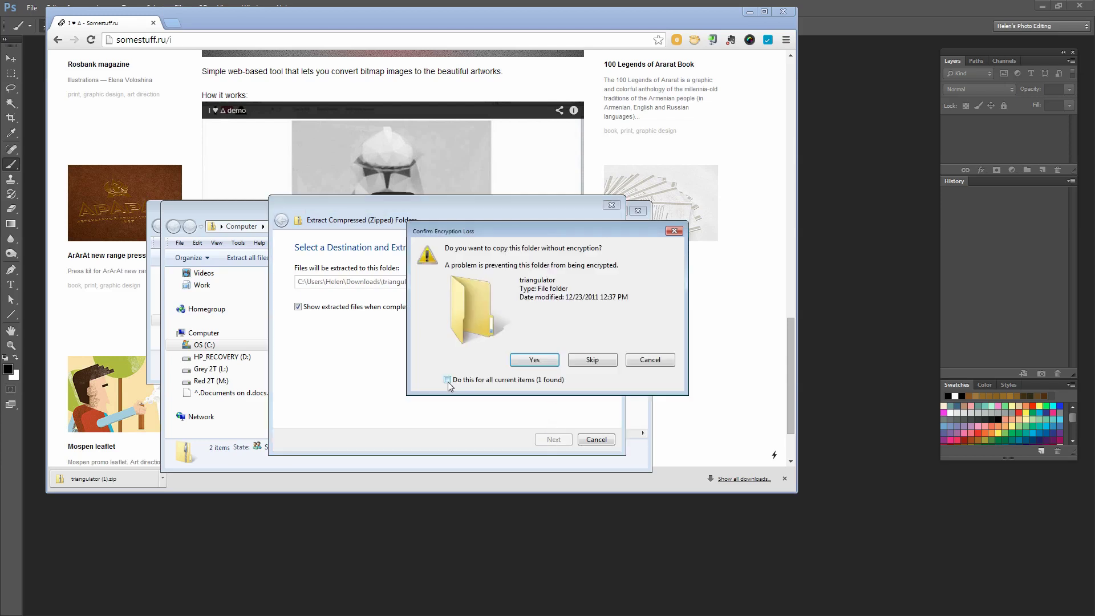
left_click(447, 379)
key("Return")
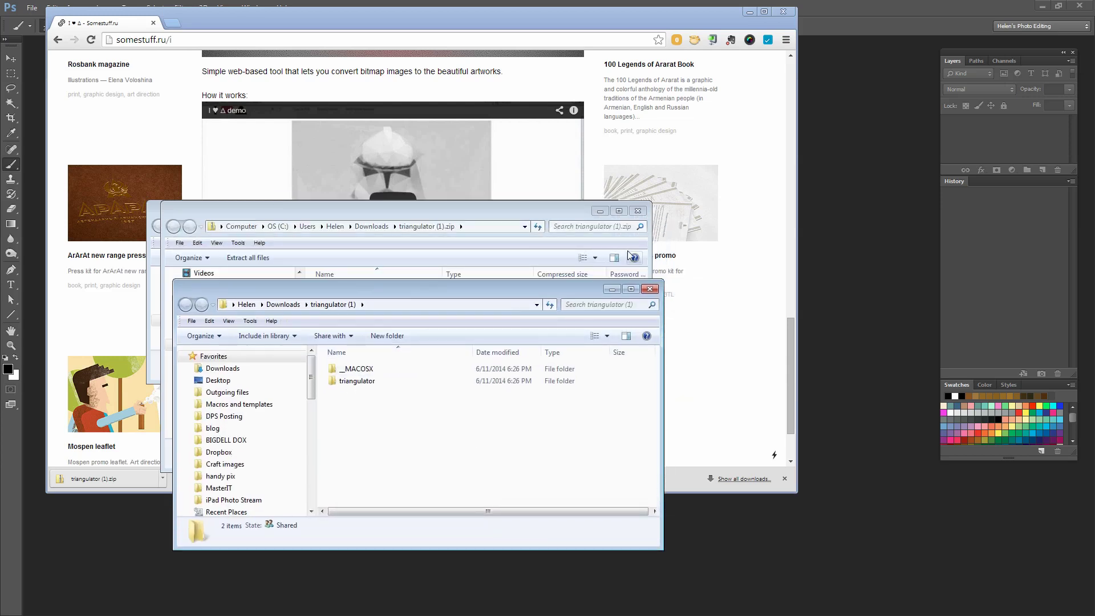
- Close the extra Explorer windows and open index.html from the extracted triangulator folder
left_click(637, 210)
left_click(606, 211)
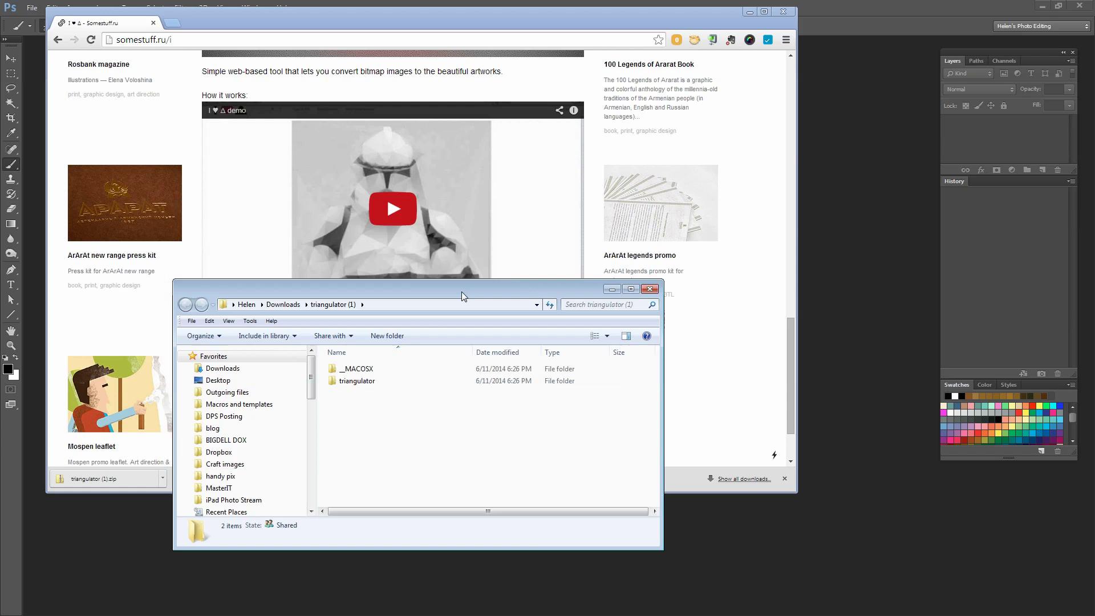
left_click_drag(460, 291, 450, 148)
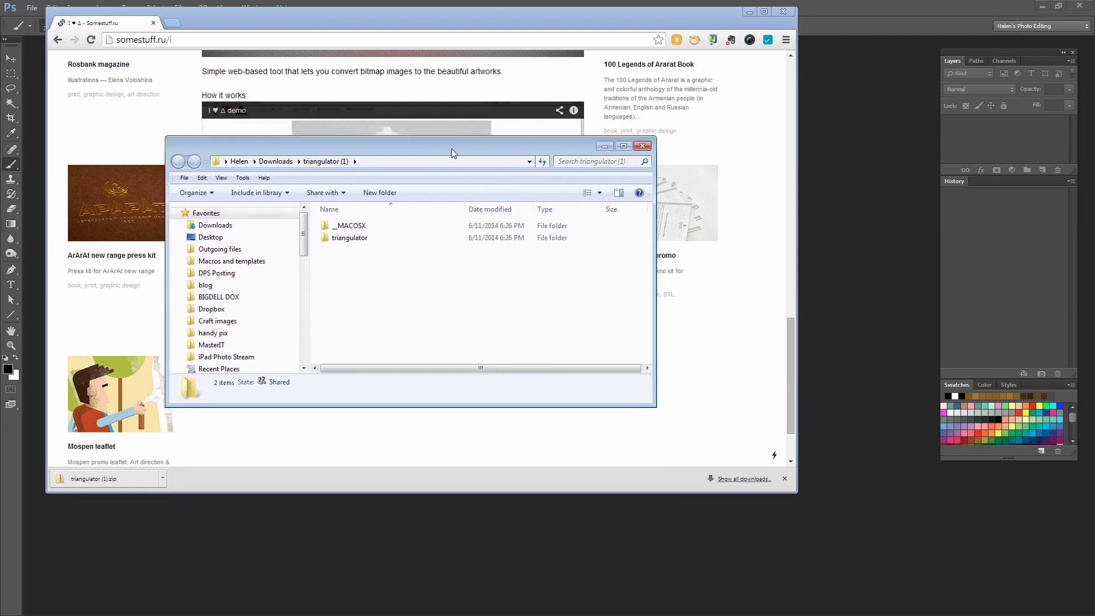
double_click(325, 240)
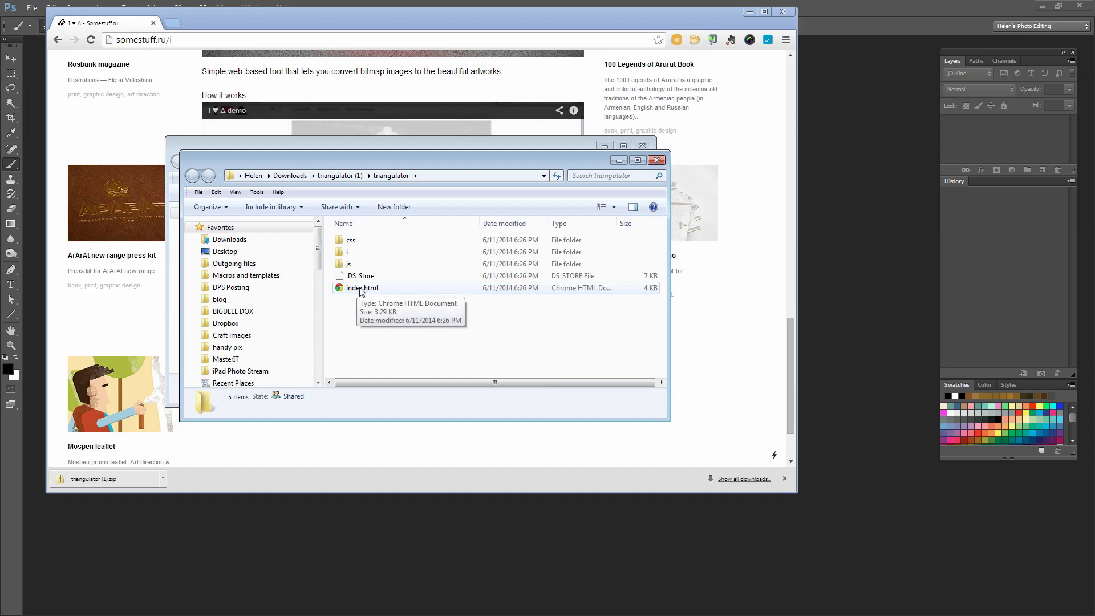
double_click(359, 289)
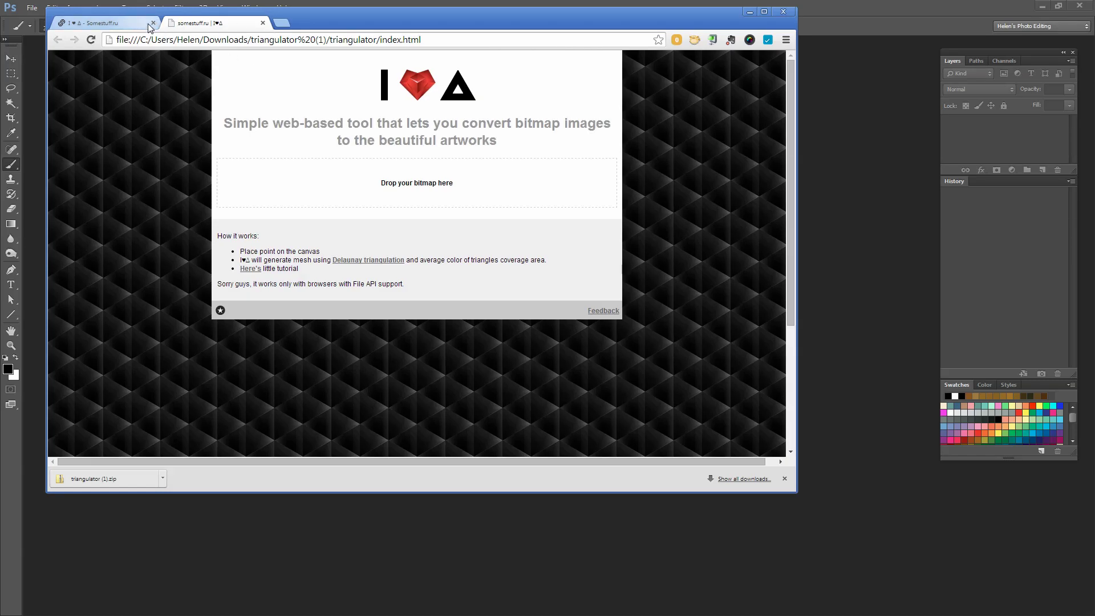
- Close the somestuff.ru tab and nudge the Chrome window, leaving the local Triangulator page open
left_click(152, 23)
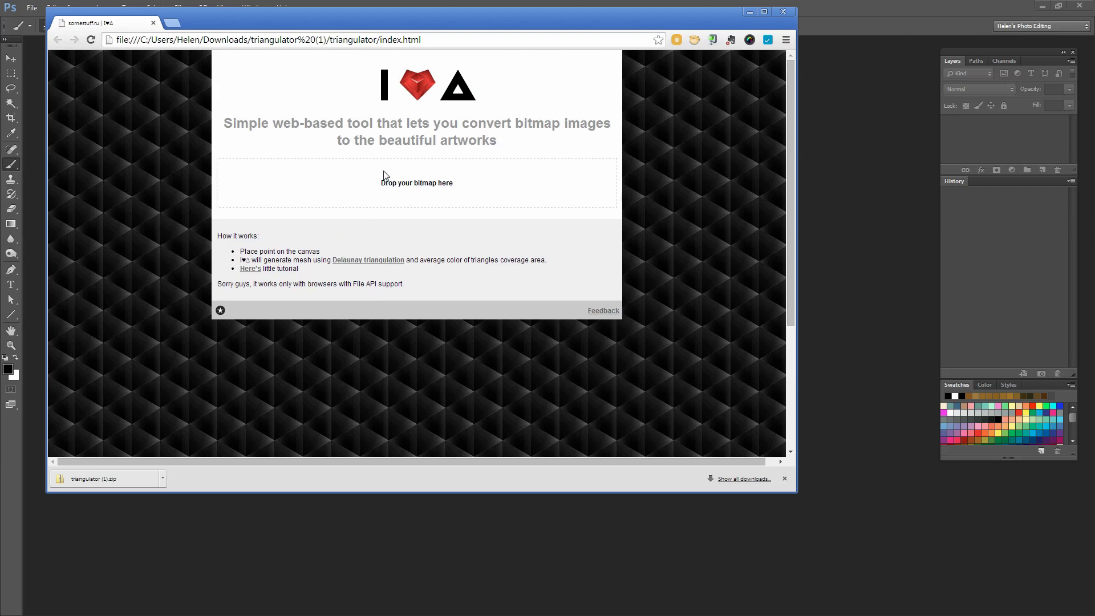
mouse_move(319, 19)
left_mouse_down()
mouse_move(332, 14)
mouse_move(308, 20)
left_mouse_up()
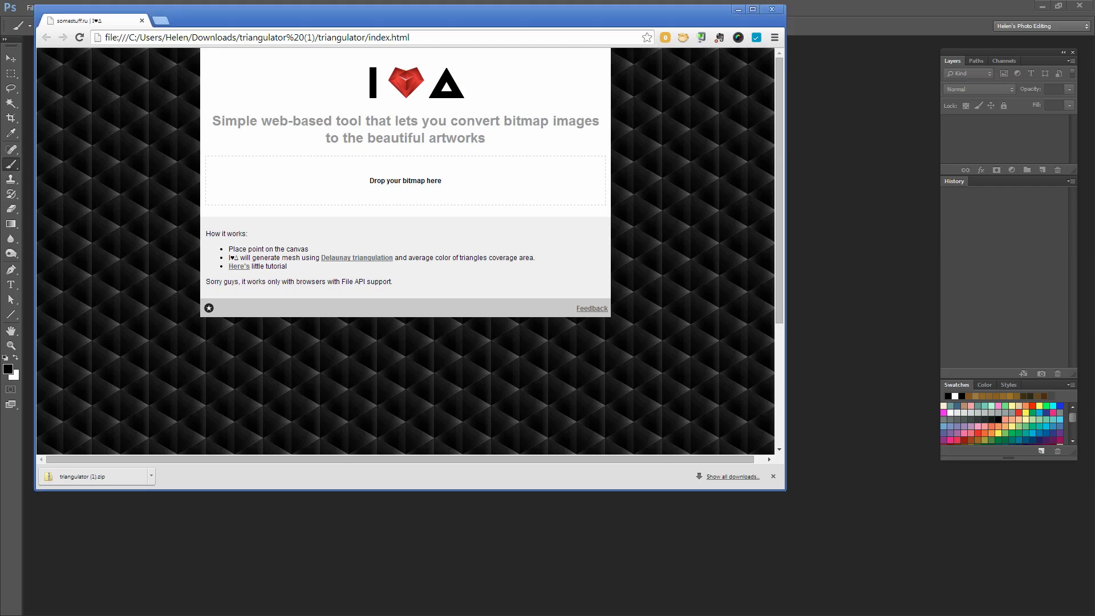
- Drop the flower photo onto Triangulator's 'Drop your bitmap here' area and enlarge the window to view it
left_click_drag(188, 325, 397, 191)
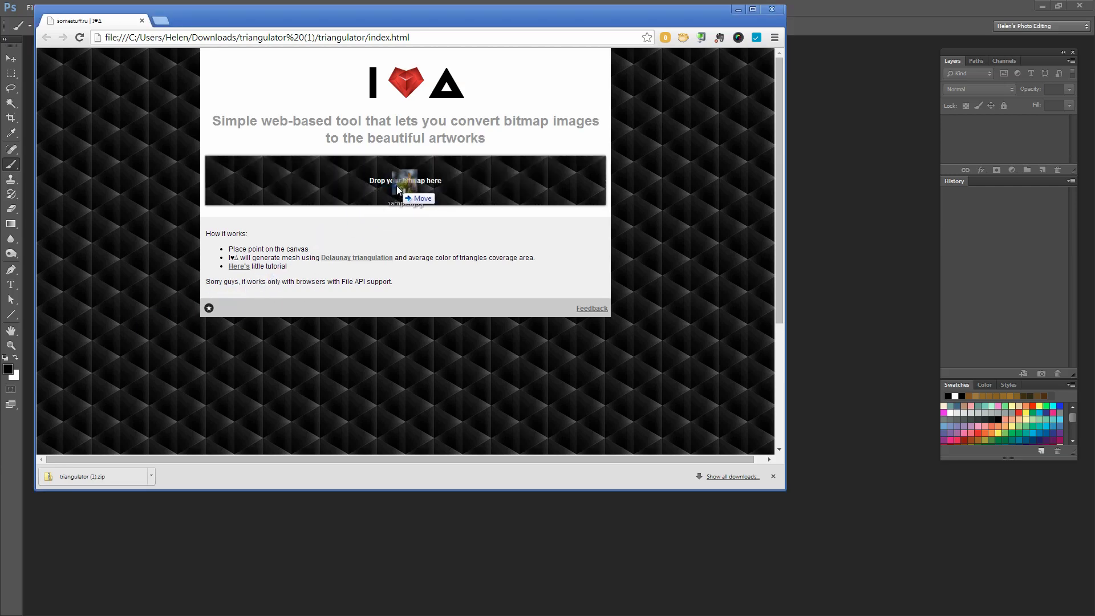
left_click_drag(397, 190, 397, 190)
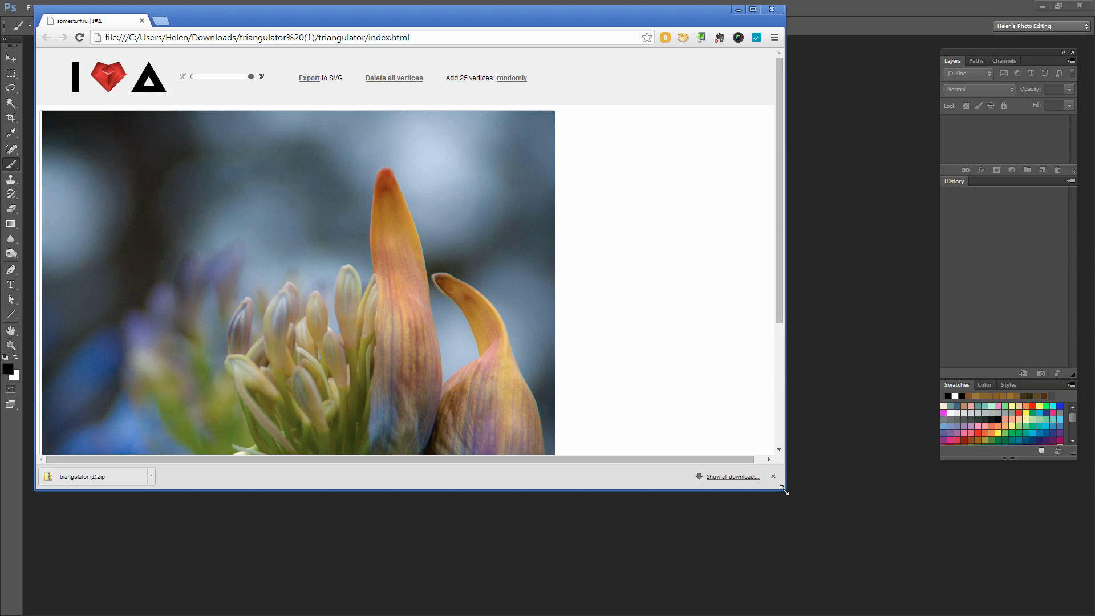
left_click_drag(785, 489, 883, 585)
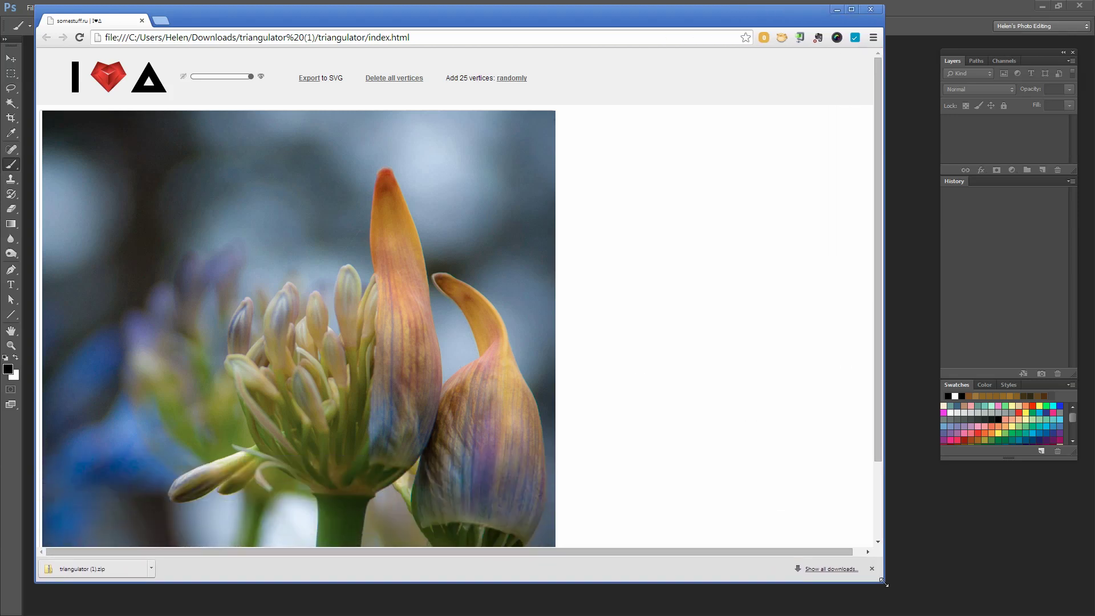
scroll(539, 398, "down", 2)
scroll(536, 395, "up", 2)
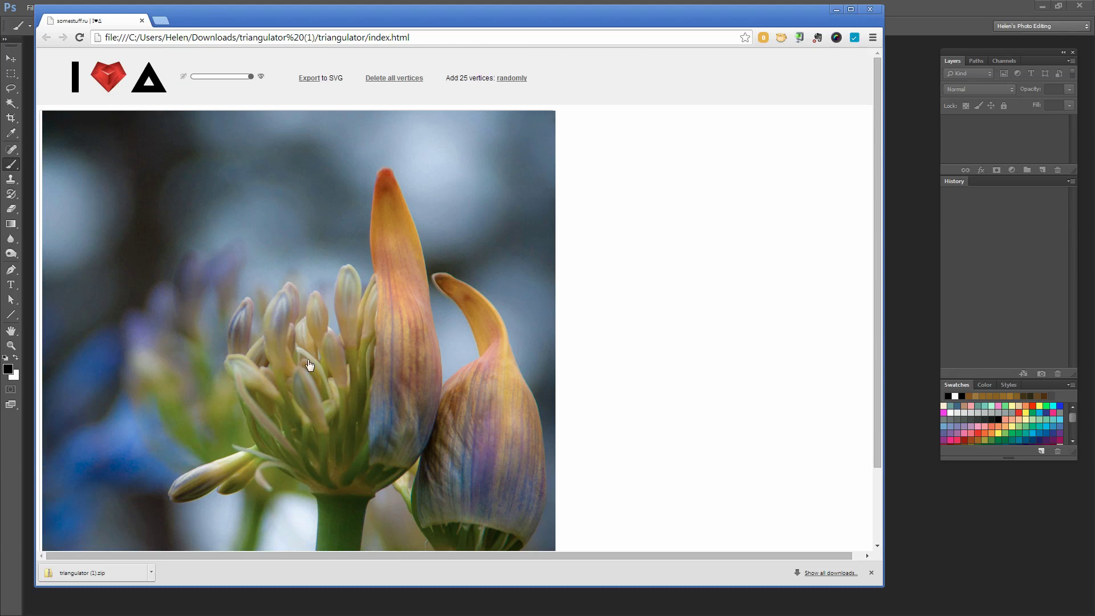
scroll(364, 405, "down", 2)
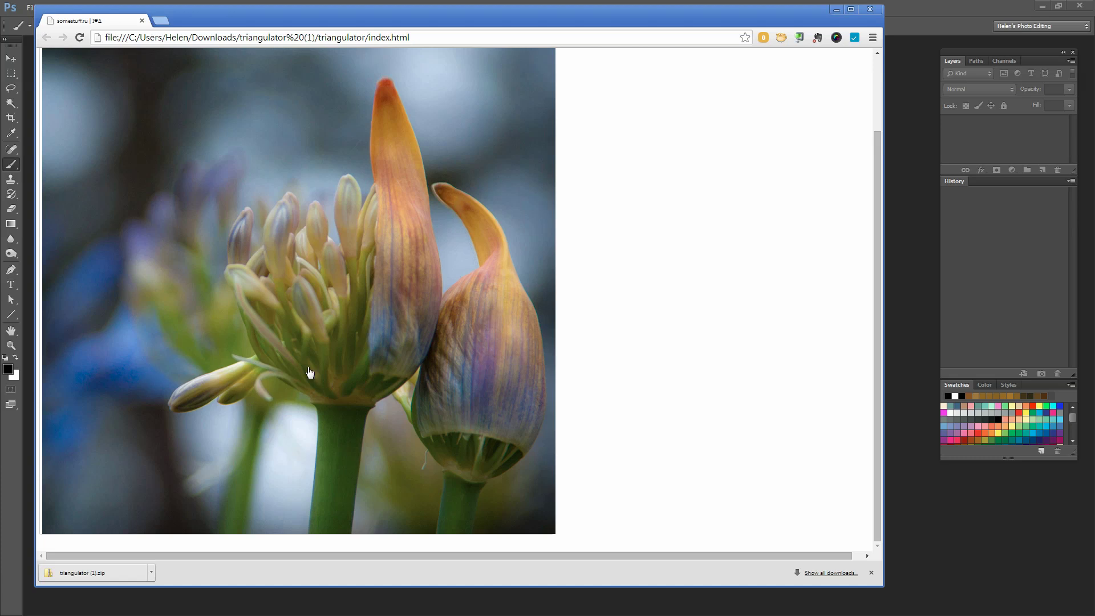
scroll(321, 358, "up", 2)
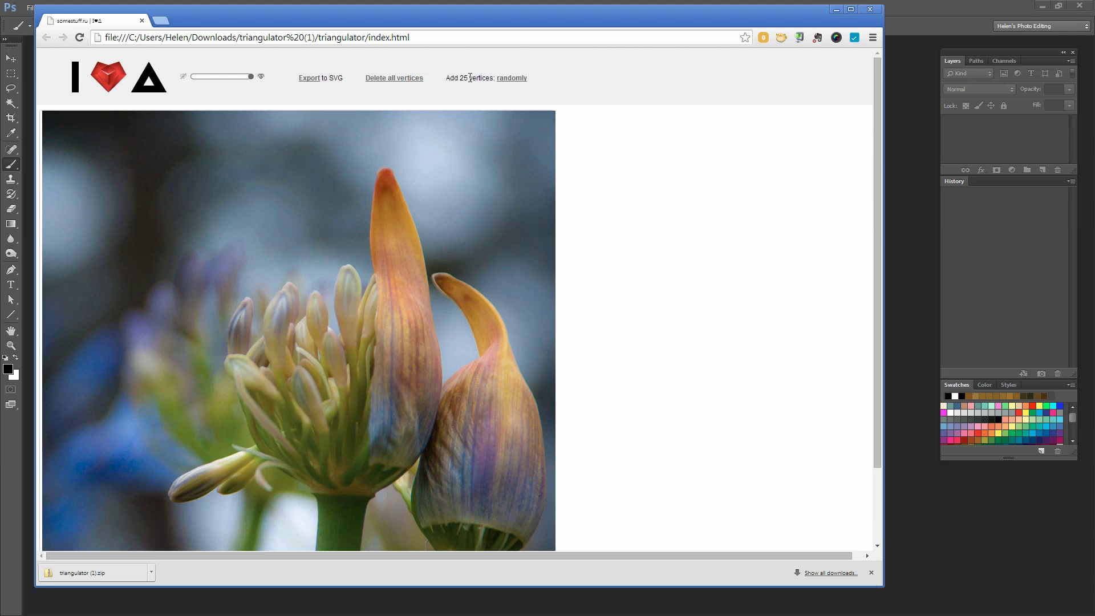
- Add 25 random vertices, then scatter extra vertices around the left, bottom, right and centre
left_click(512, 79)
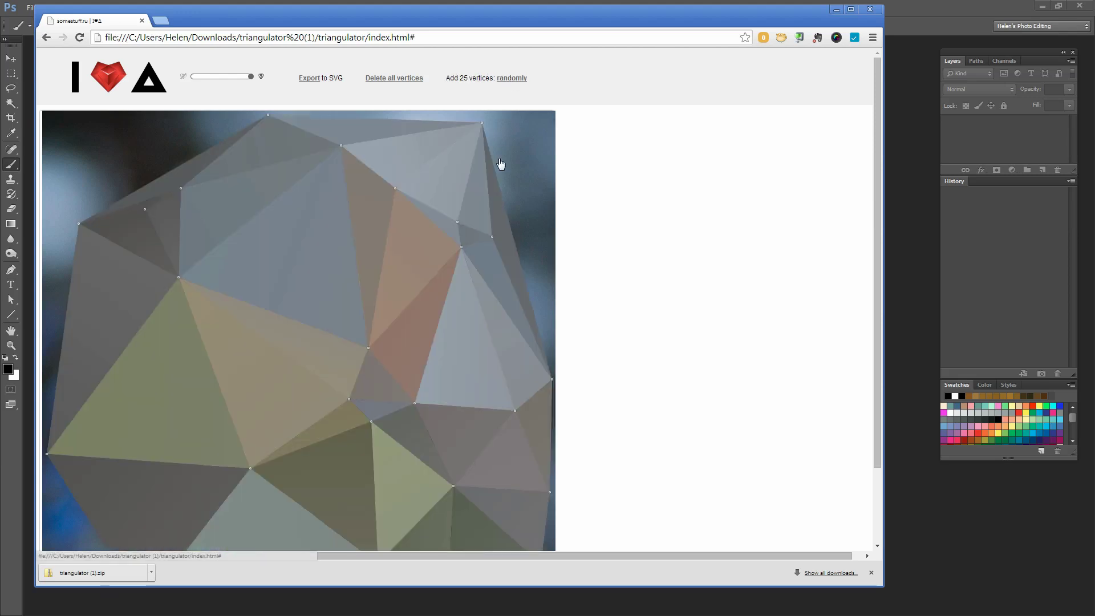
scroll(496, 247, "down", 1)
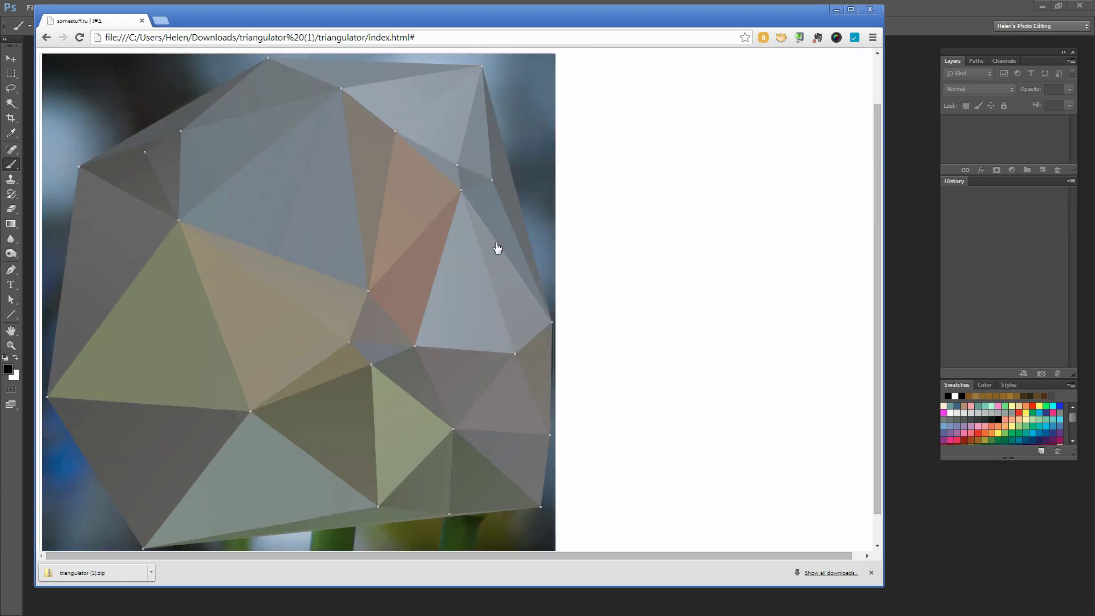
left_click(164, 342)
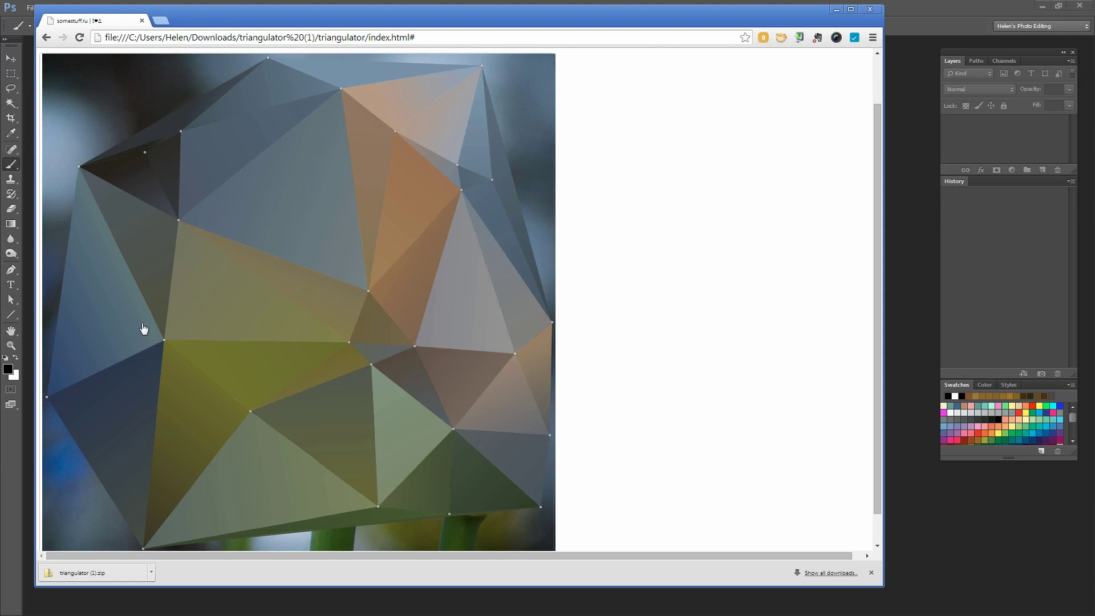
left_click(209, 296)
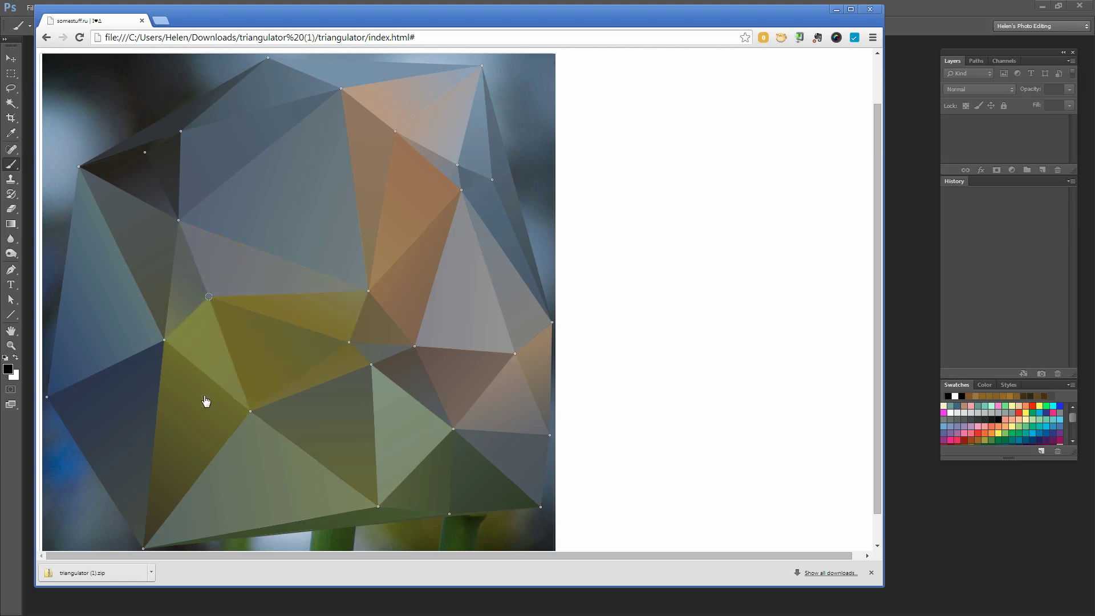
left_click(193, 415)
left_click(135, 458)
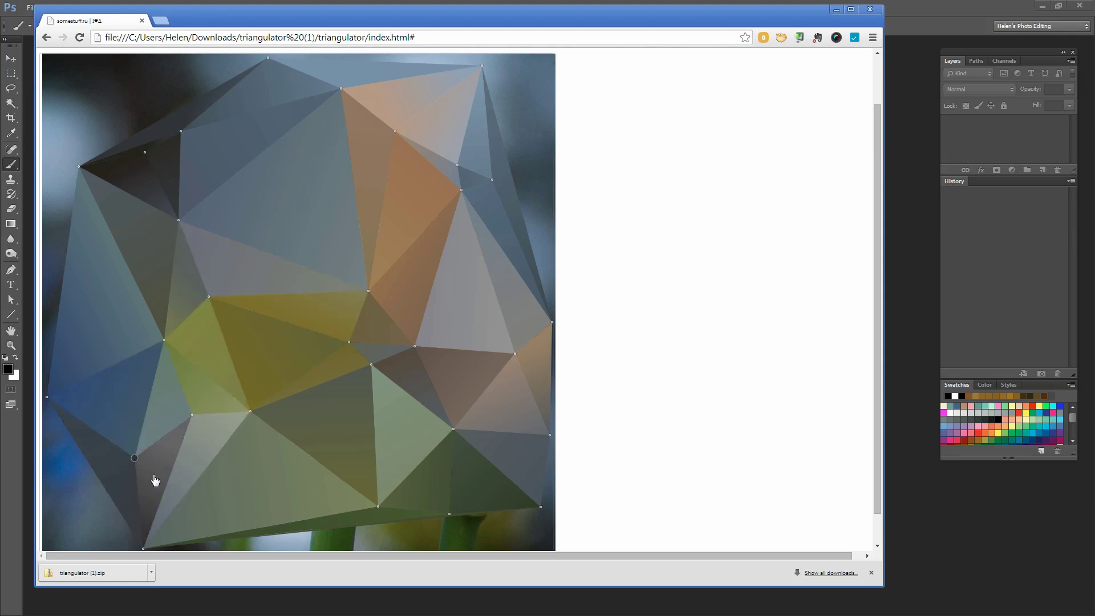
left_click(231, 503)
left_click(432, 486)
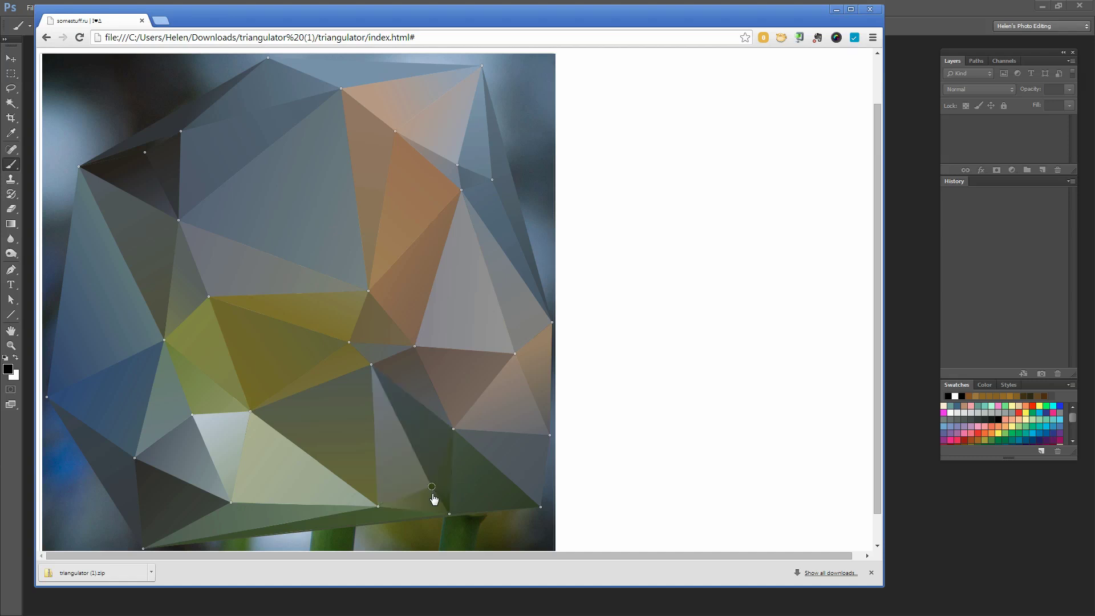
left_click(479, 489)
left_click(490, 394)
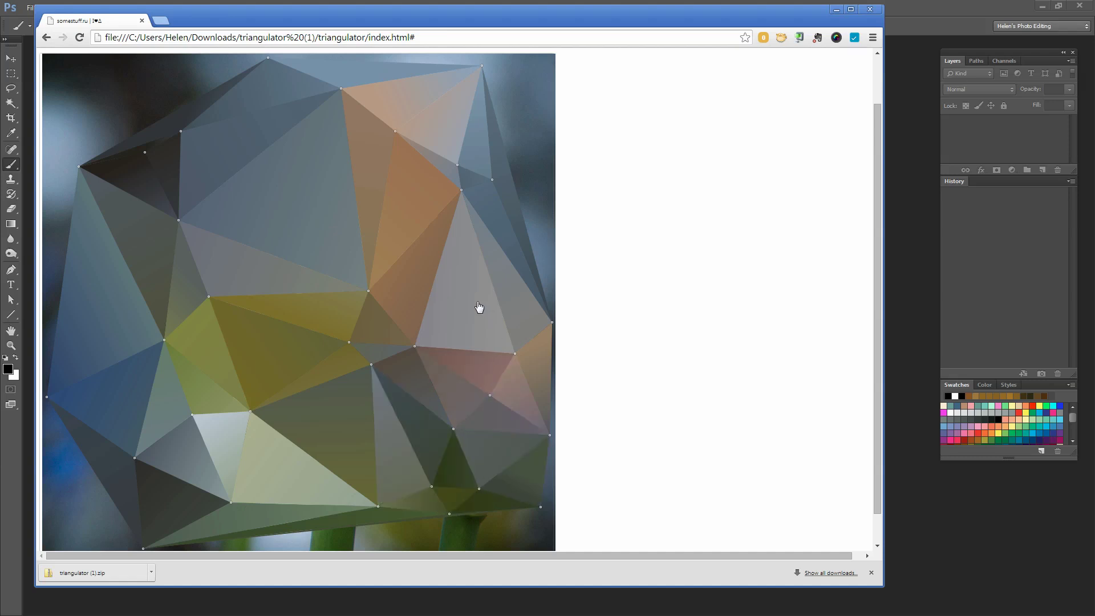
left_click(477, 301)
left_click(400, 186)
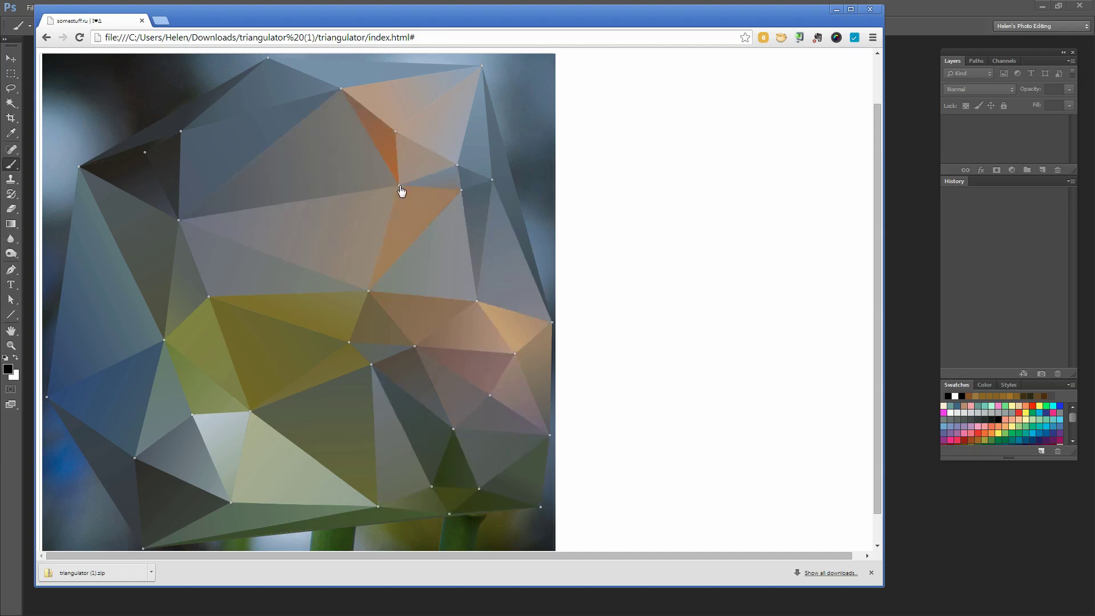
left_click(300, 168)
left_click(302, 231)
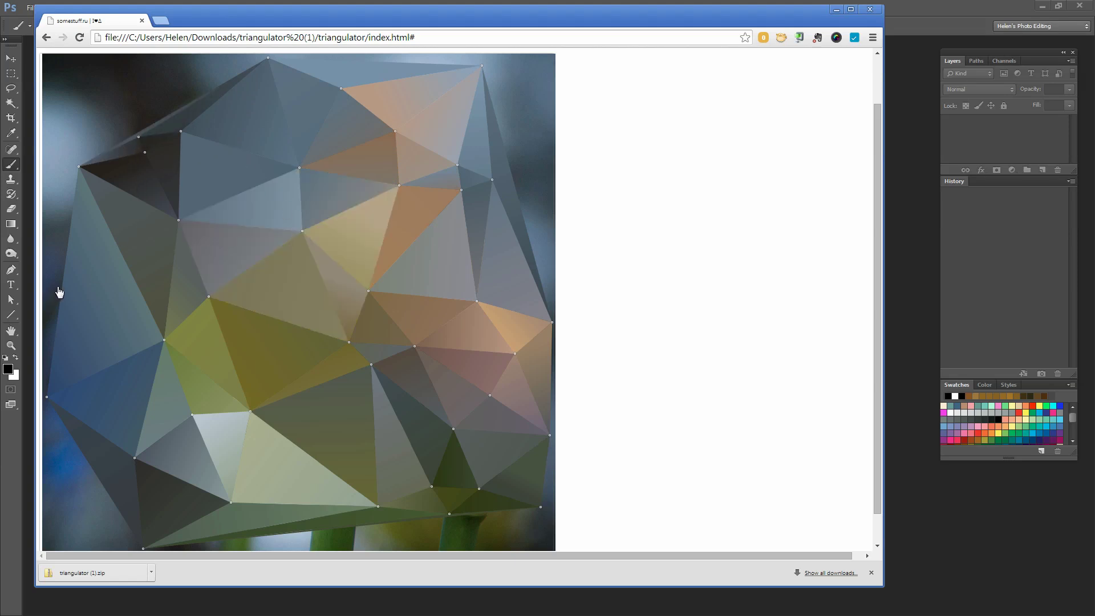
- Place vertices on the image borders: right edge, top-right, bottom edge, bottom-left, left edge, top-left
left_click(537, 198)
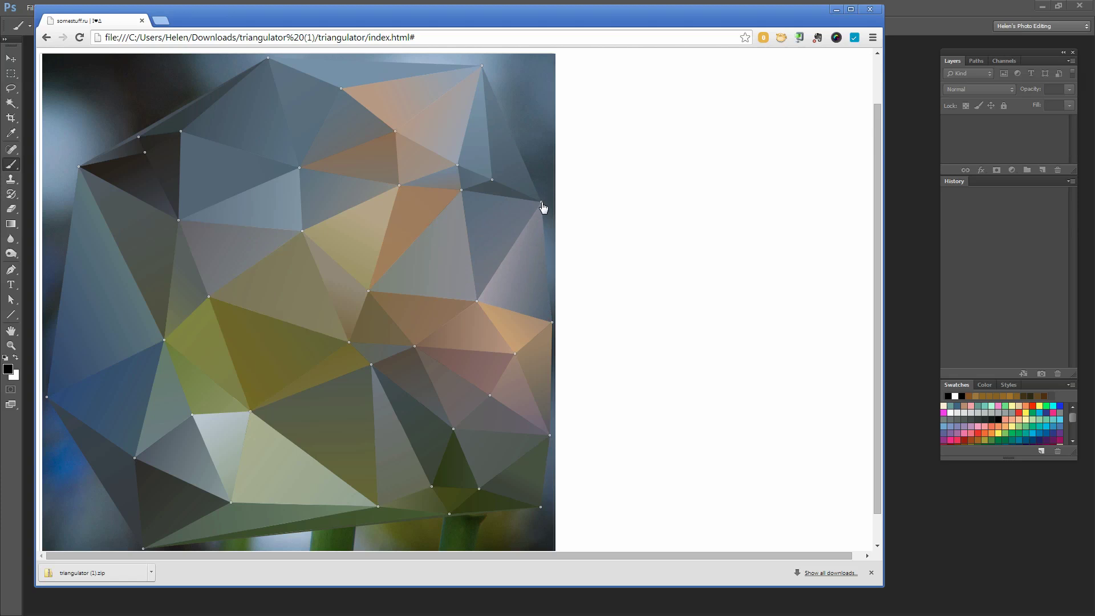
left_click_drag(539, 201, 556, 154)
left_click_drag(520, 122, 552, 58)
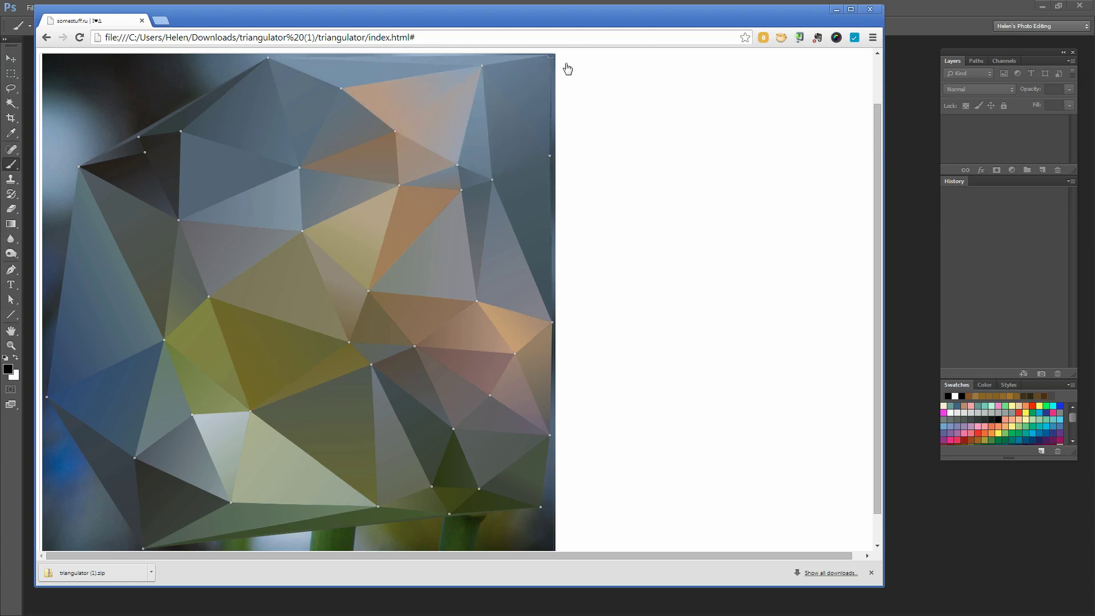
mouse_move(543, 516)
left_mouse_down()
mouse_move(558, 558)
mouse_move(552, 523)
mouse_move(555, 537)
mouse_move(396, 530)
mouse_move(535, 562)
mouse_move(547, 520)
mouse_move(550, 532)
left_mouse_up()
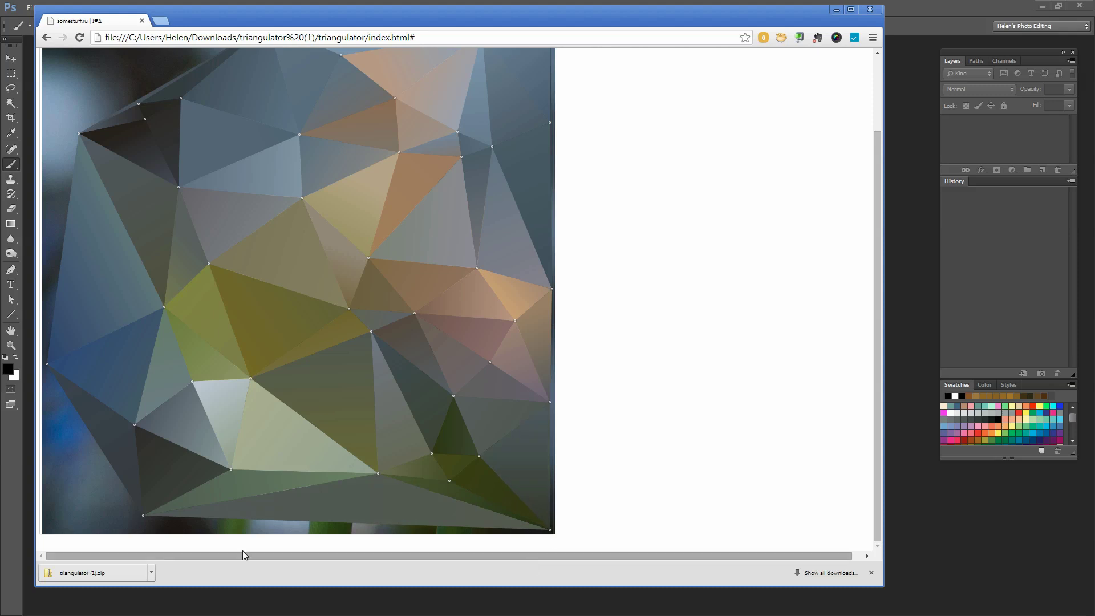
left_click(335, 522)
left_click_drag(338, 535, 339, 542)
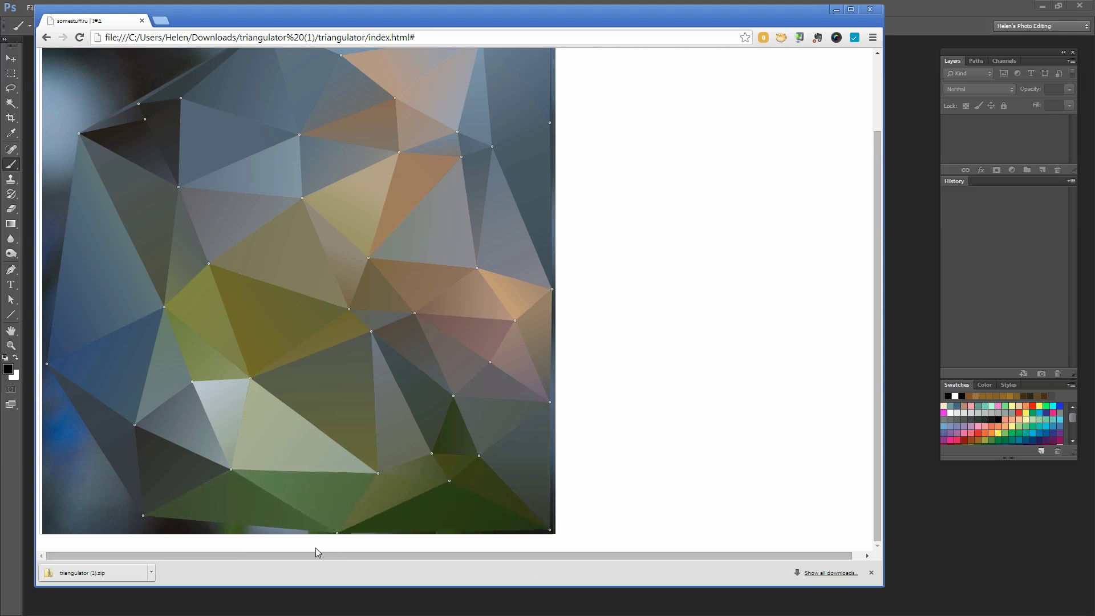
left_click(62, 459)
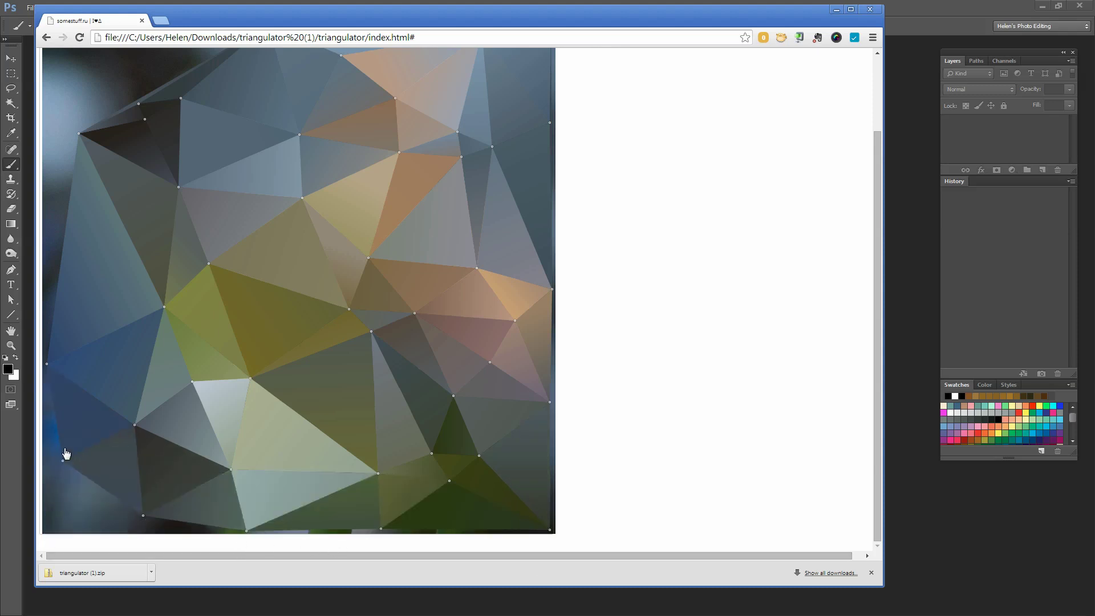
left_click_drag(63, 459, 49, 522)
left_click(61, 449)
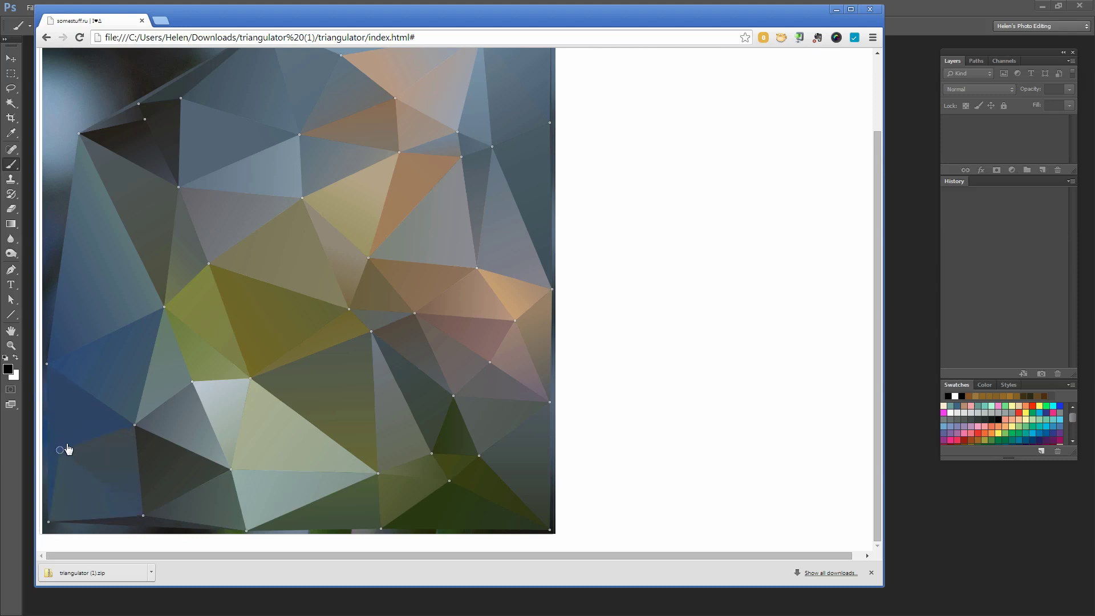
left_click(83, 299)
scroll(174, 361, "up", 2)
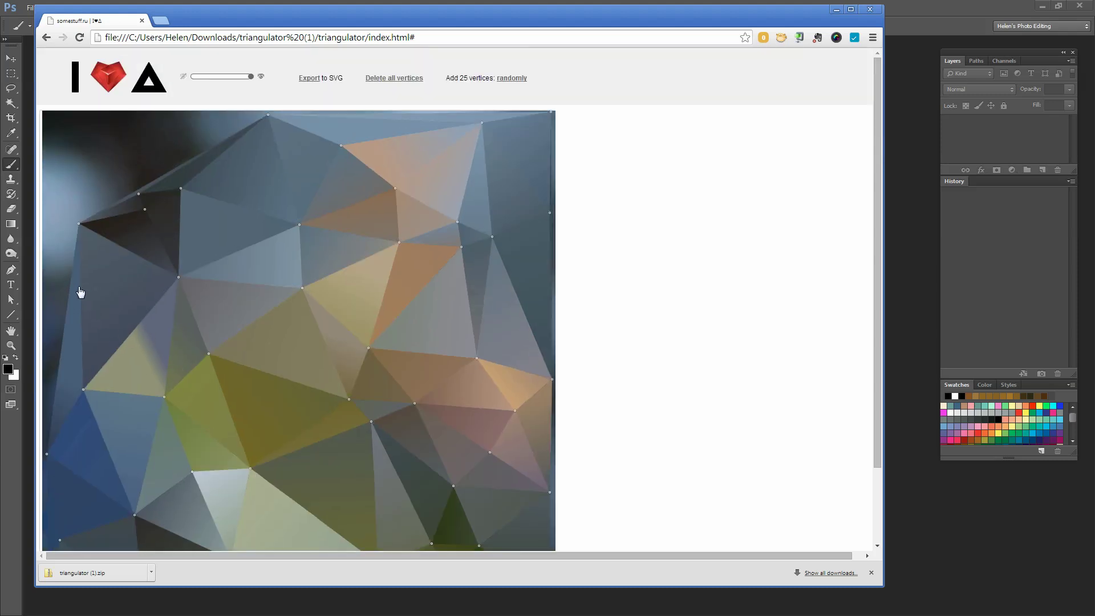
left_click_drag(80, 292, 44, 235)
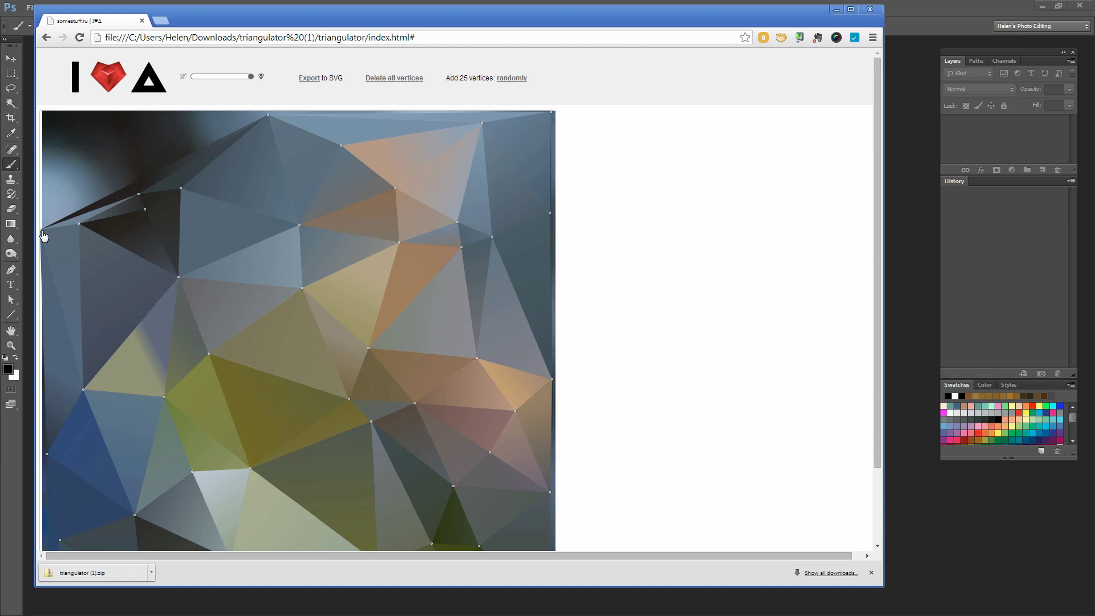
left_click_drag(89, 198, 53, 119)
- Add a ring of vertices across the upper area, right side, centre and left side
left_click(145, 132)
left_click(75, 170)
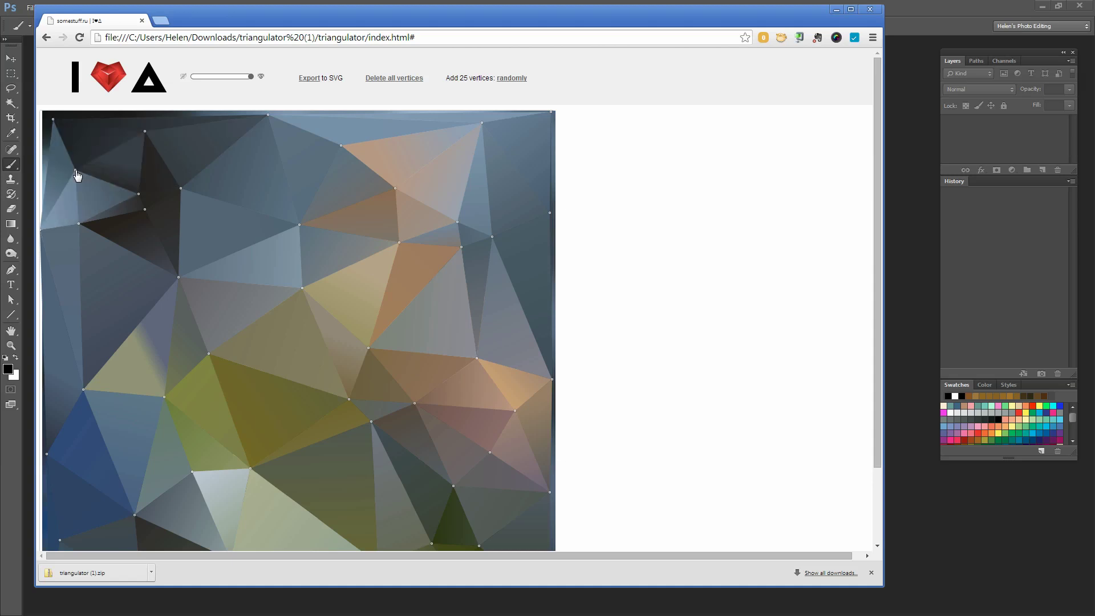
left_click(242, 166)
left_click(339, 125)
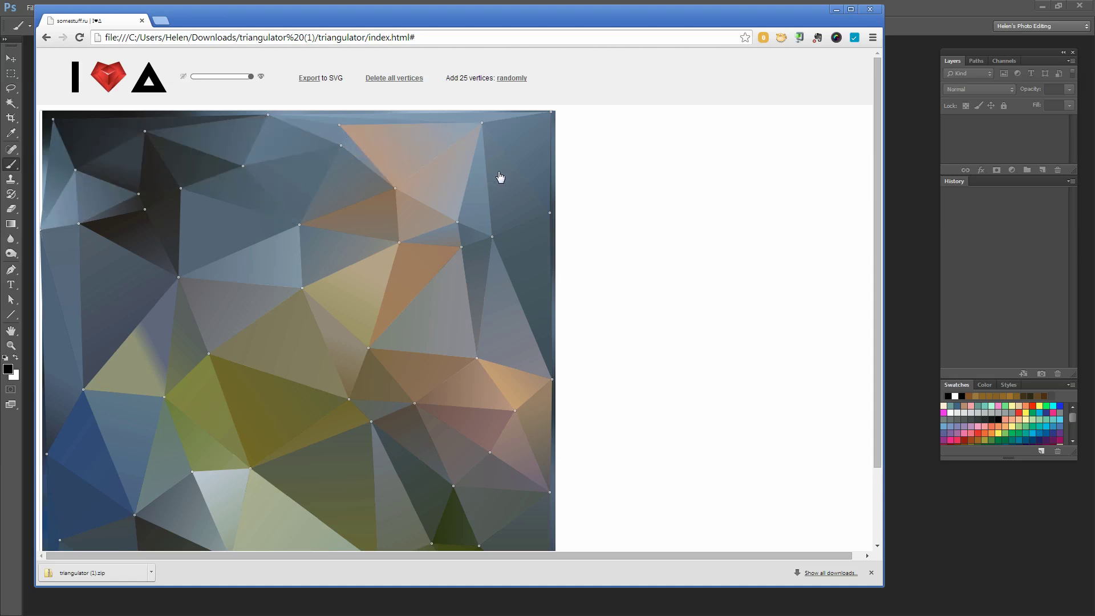
left_click(518, 165)
left_click(535, 281)
left_click(522, 341)
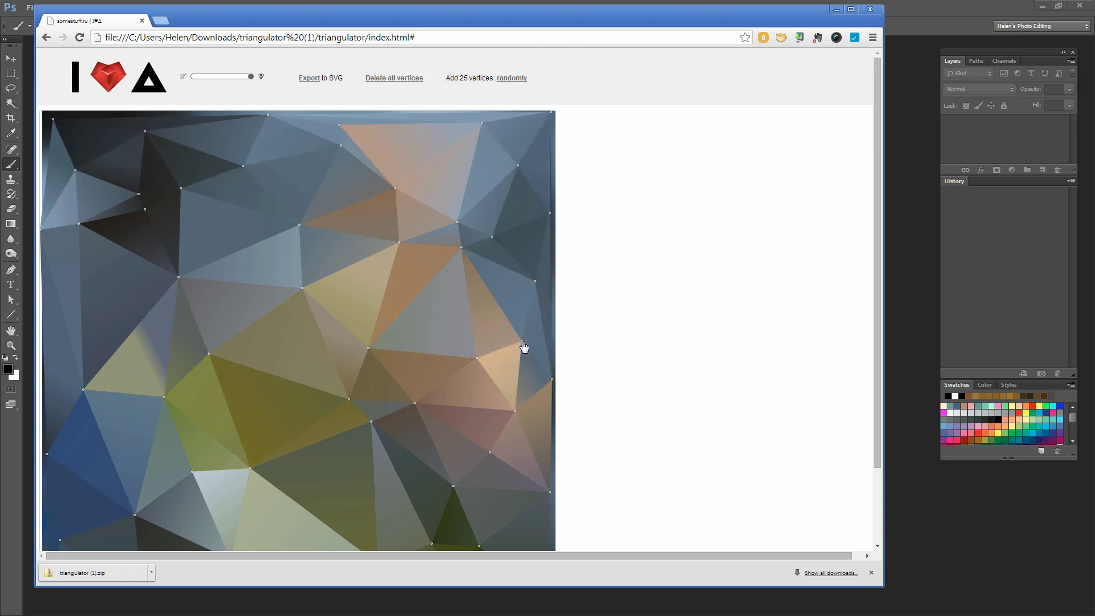
left_click(441, 320)
left_click(370, 282)
left_click(385, 209)
left_click(281, 246)
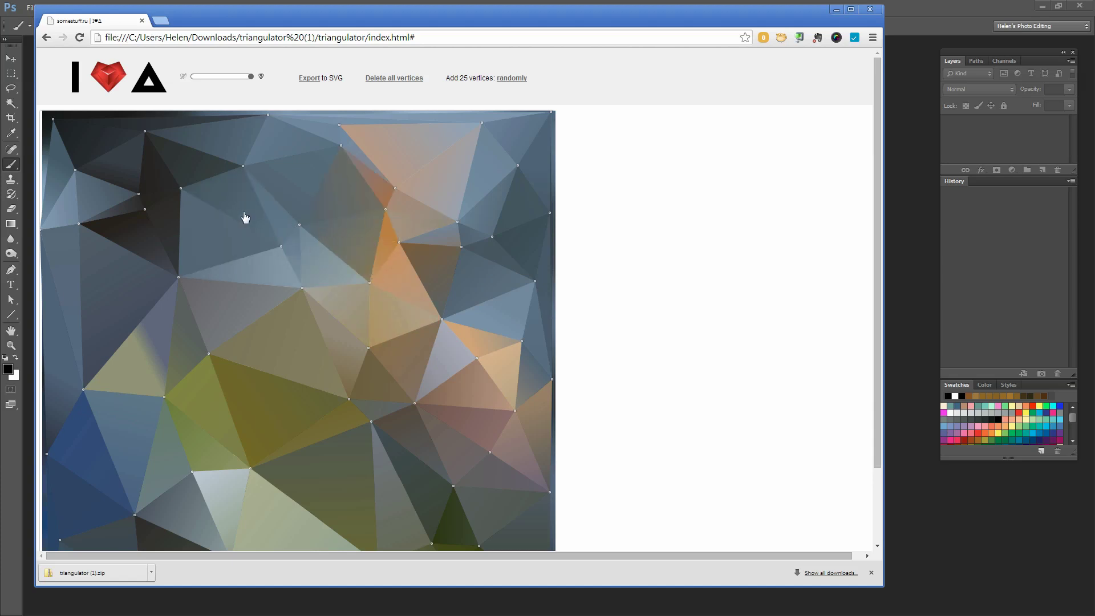
left_click(240, 211)
left_click(224, 233)
left_click(273, 181)
left_click(277, 148)
left_click(222, 137)
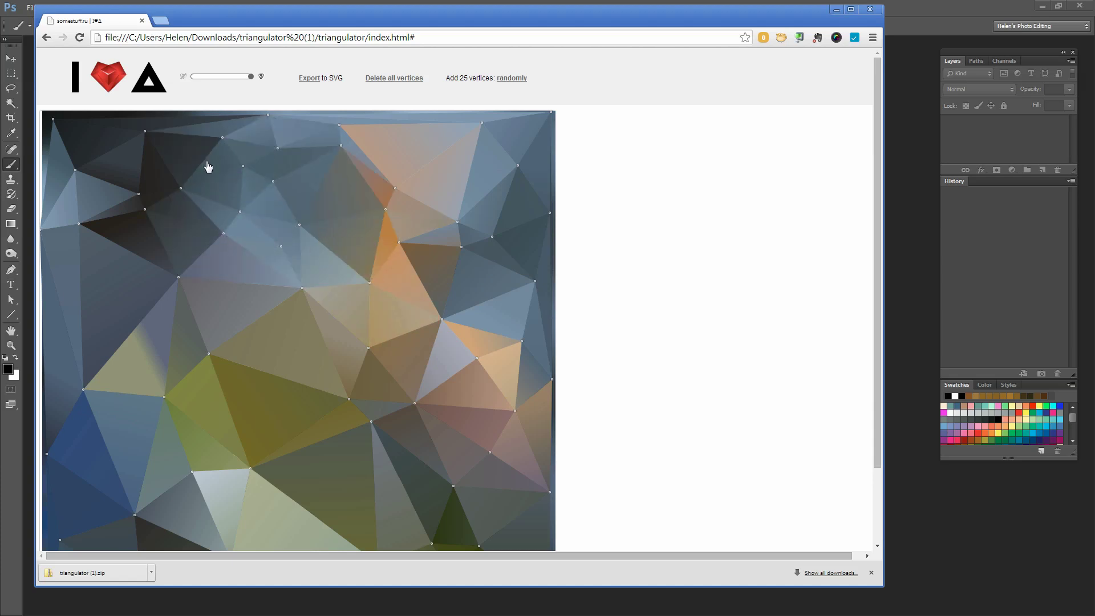
left_click(105, 277)
left_click(46, 369)
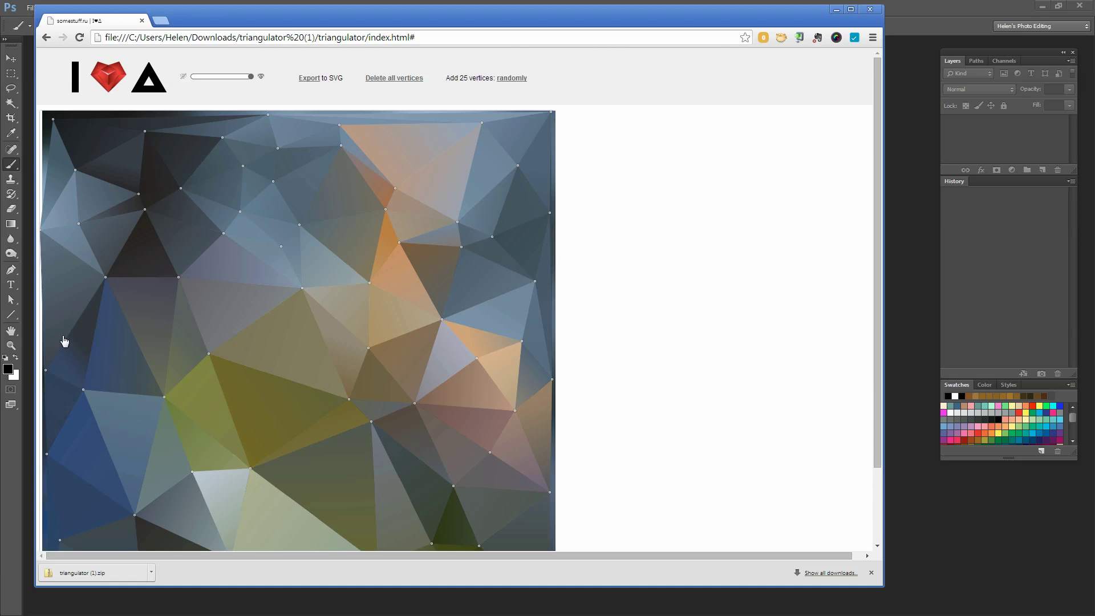
left_click(63, 334)
left_click(107, 360)
left_click(130, 428)
- Fill the lower centre and lower-left with vertices, then add more along the right edge and top right
scroll(166, 485, "down", 3)
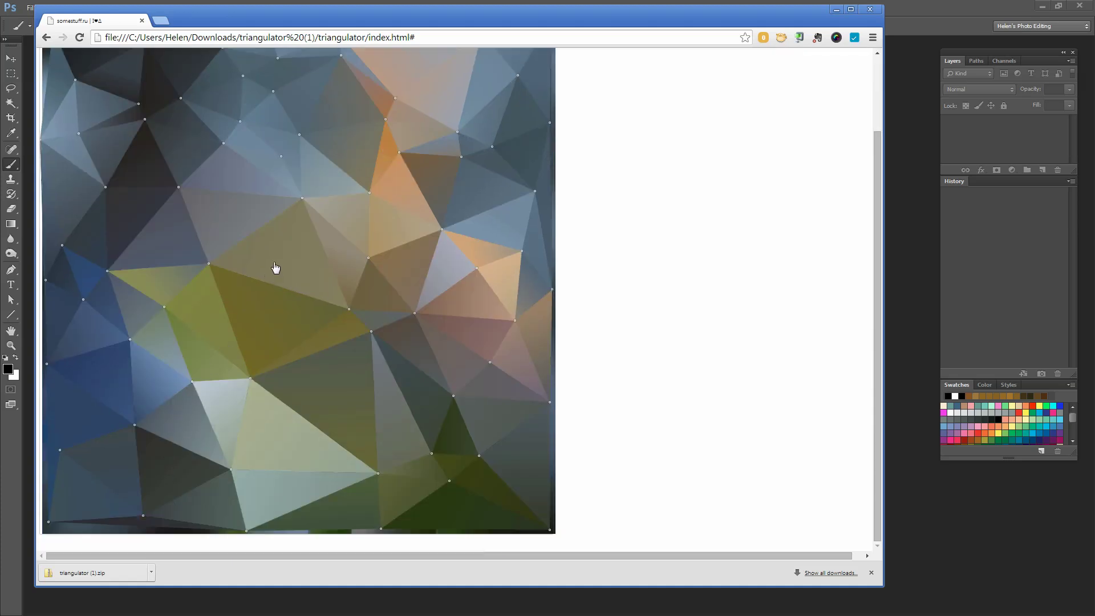
left_click(270, 282)
left_click(227, 231)
left_click(177, 236)
left_click(203, 306)
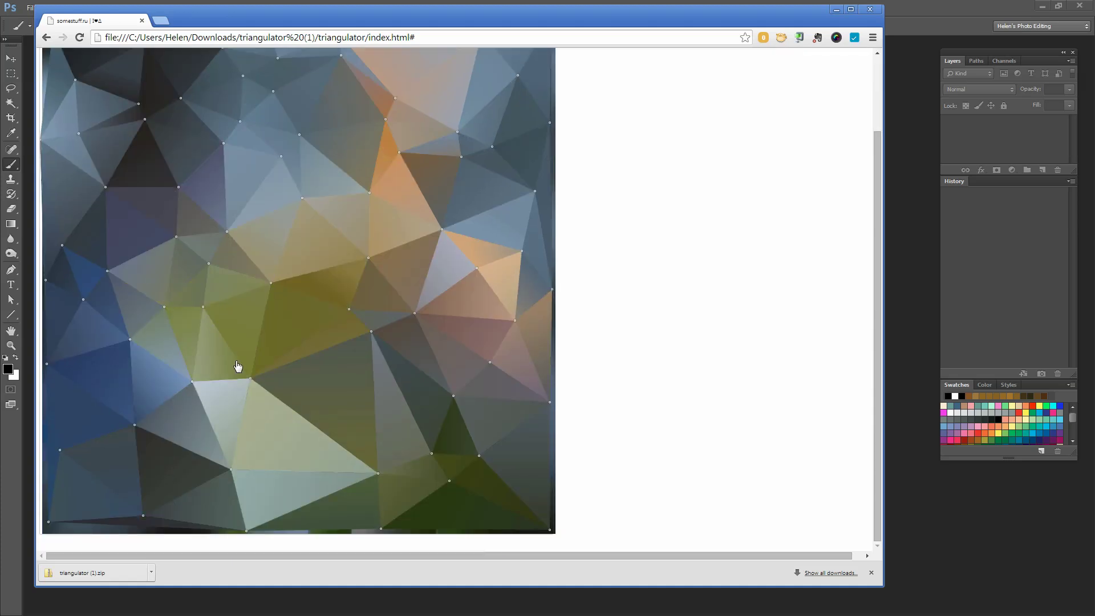
left_click(324, 389)
left_click(306, 448)
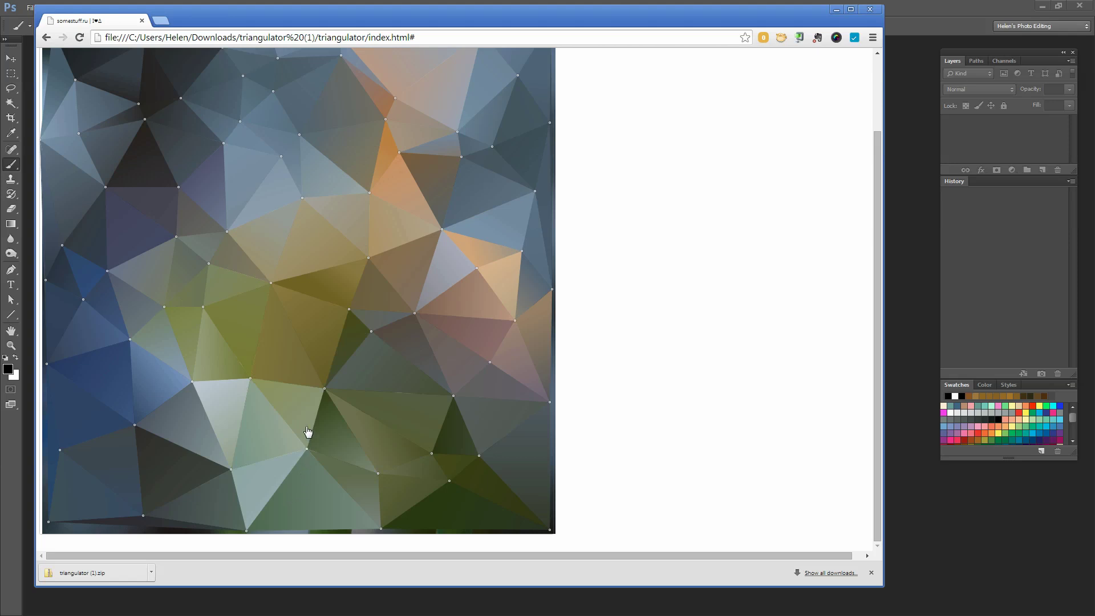
left_click(252, 433)
left_click(195, 448)
left_click(203, 473)
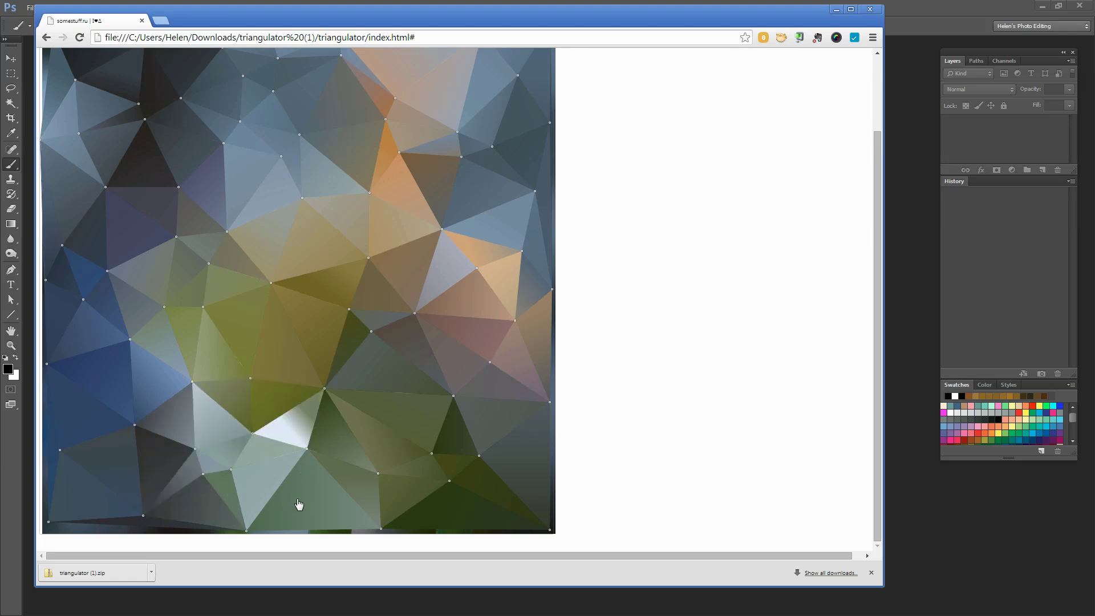
left_click(296, 498)
left_click(69, 406)
left_click(148, 378)
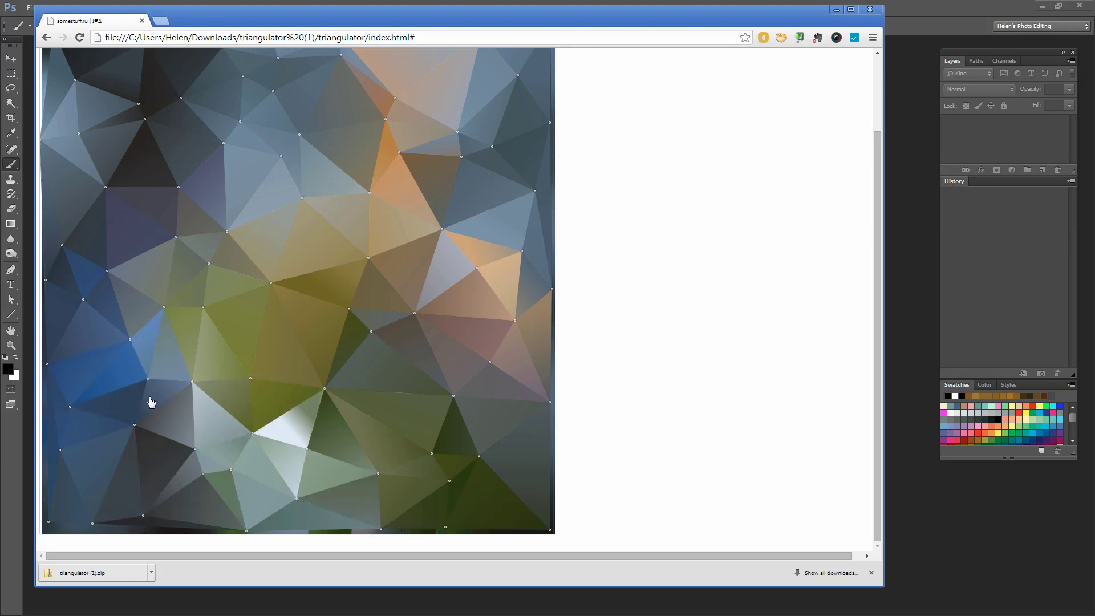
mouse_move(193, 382)
left_mouse_down()
mouse_move(193, 417)
mouse_move(210, 376)
mouse_move(192, 368)
left_mouse_up()
left_click(260, 348)
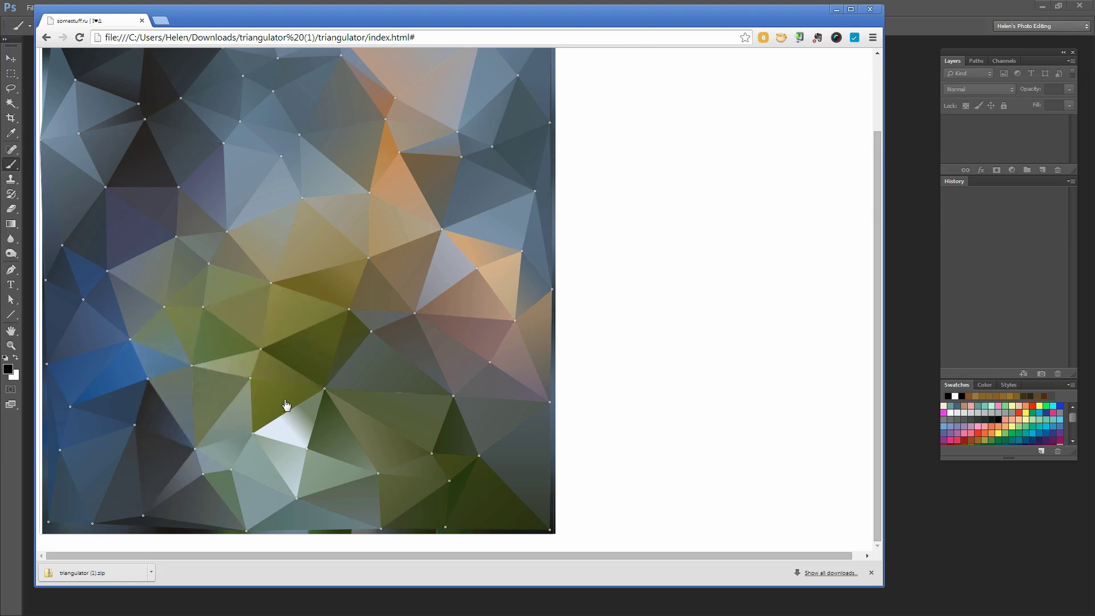
left_click(283, 424)
left_click(380, 432)
left_click(397, 391)
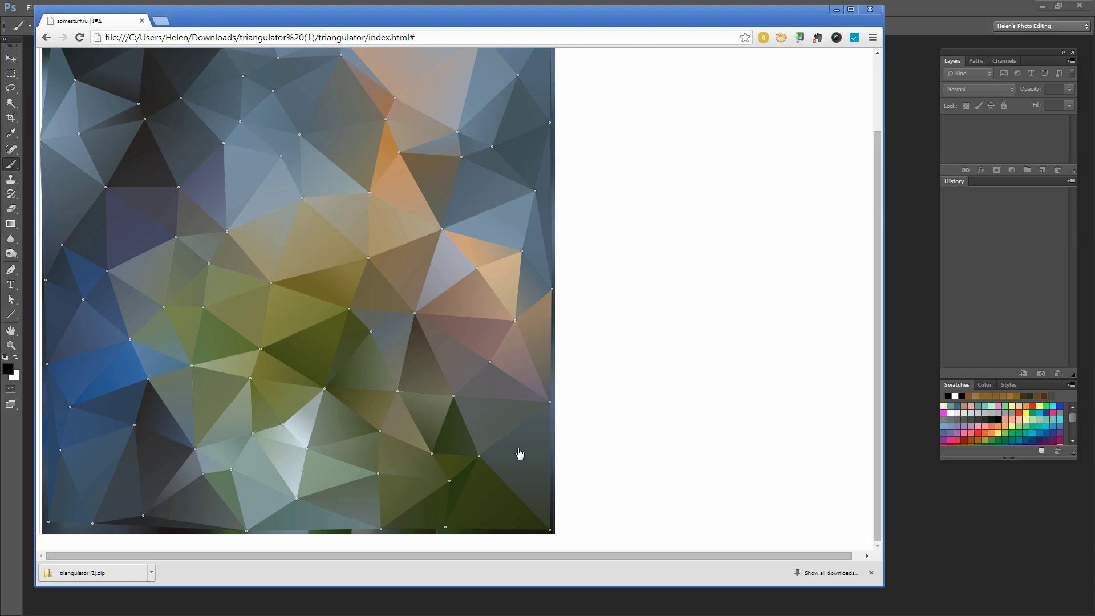
left_click(533, 460)
left_click(521, 448)
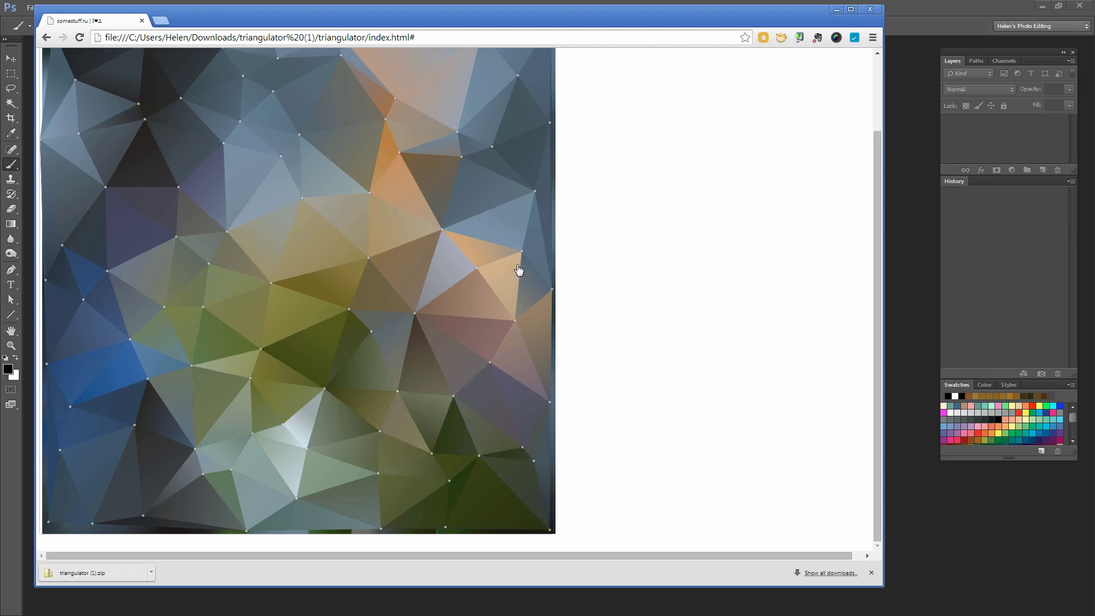
left_click(522, 243)
left_click(512, 226)
left_click(508, 218)
left_click(461, 121)
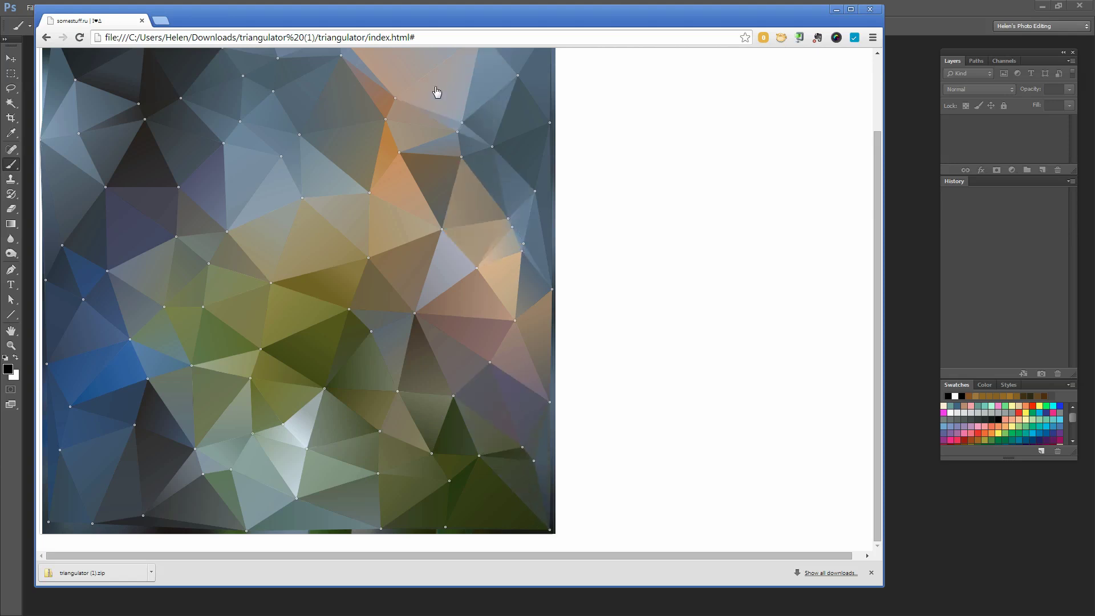
left_click(435, 85)
- Densify the upper-right, right-middle and central areas down to the lower middle with vertices
scroll(311, 155, "up", 2)
left_click(426, 137)
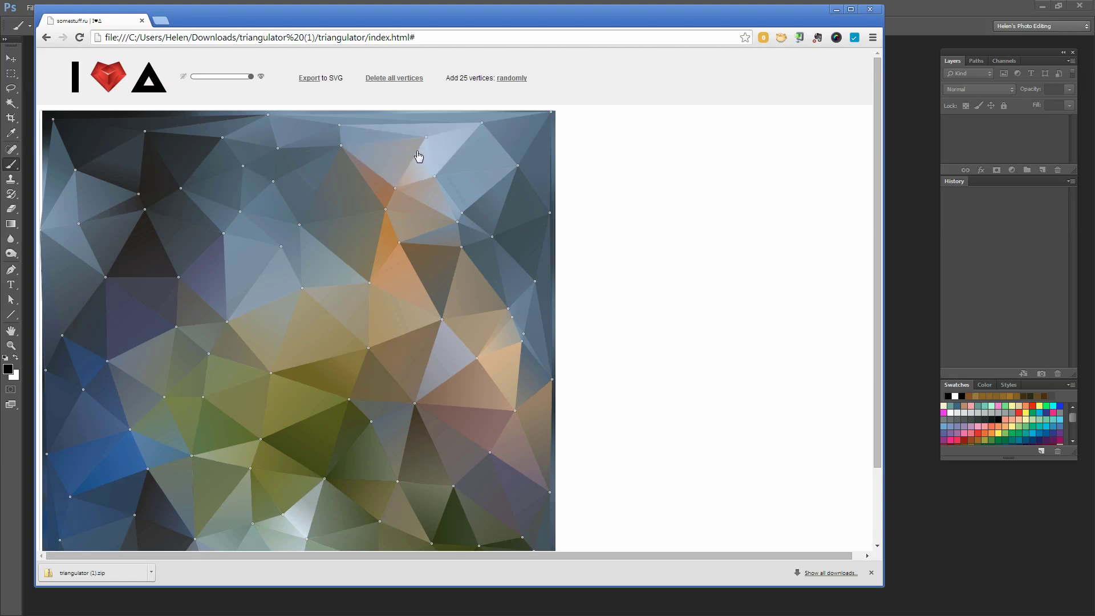
left_click(417, 150)
left_click(437, 182)
left_click(456, 164)
left_click(474, 186)
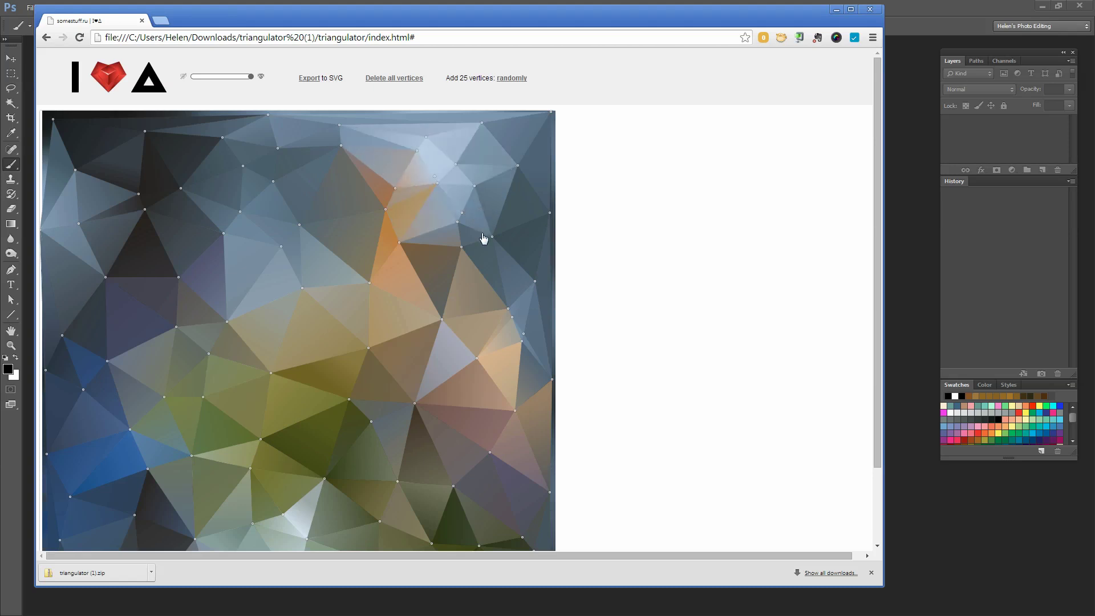
left_click(480, 232)
left_click(467, 267)
left_click(468, 281)
left_click(447, 321)
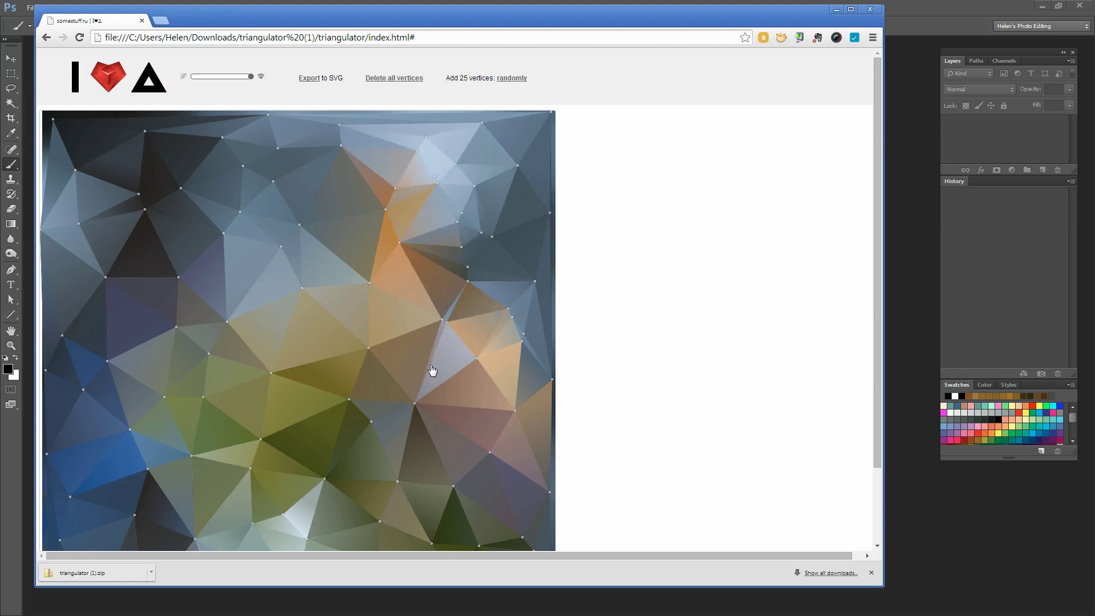
left_click(430, 363)
left_click(389, 320)
left_click(352, 363)
left_click(325, 340)
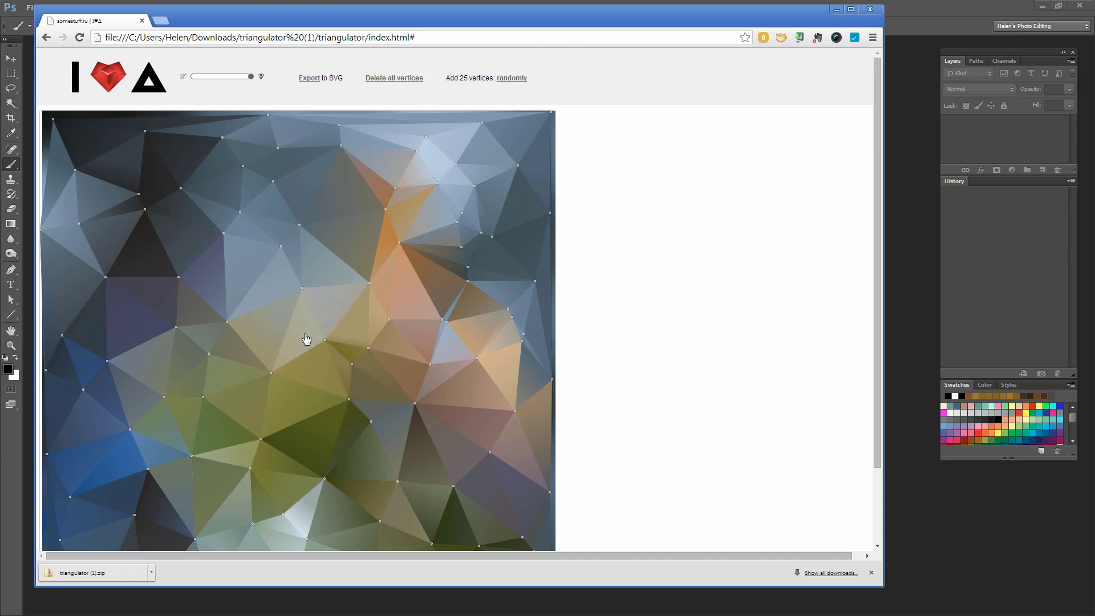
left_click(304, 333)
left_click(260, 337)
left_click(242, 382)
left_click(280, 404)
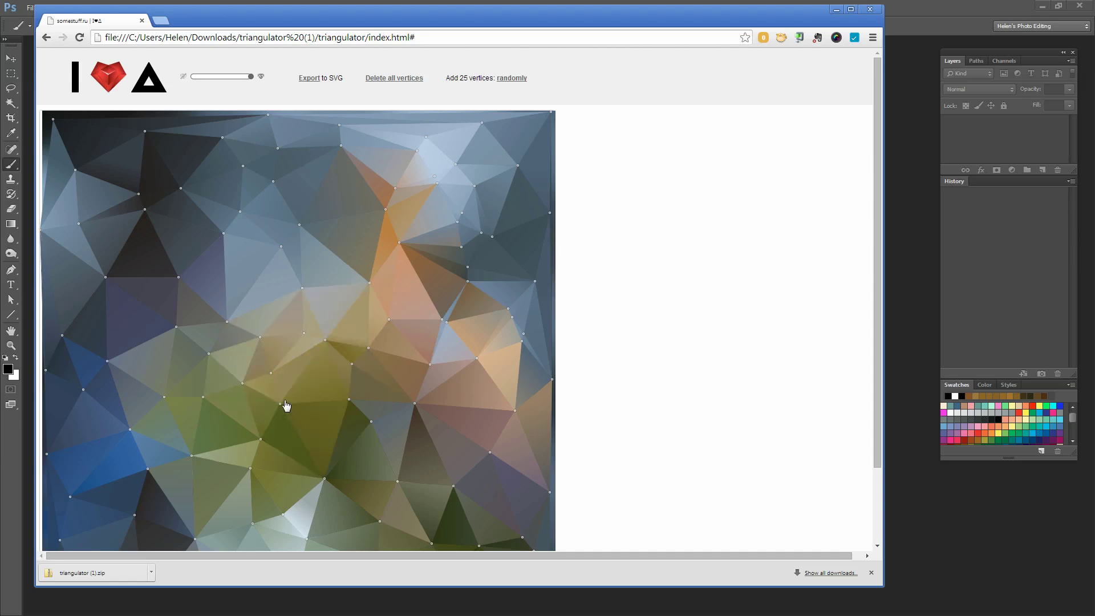
left_click(300, 431)
left_click(284, 489)
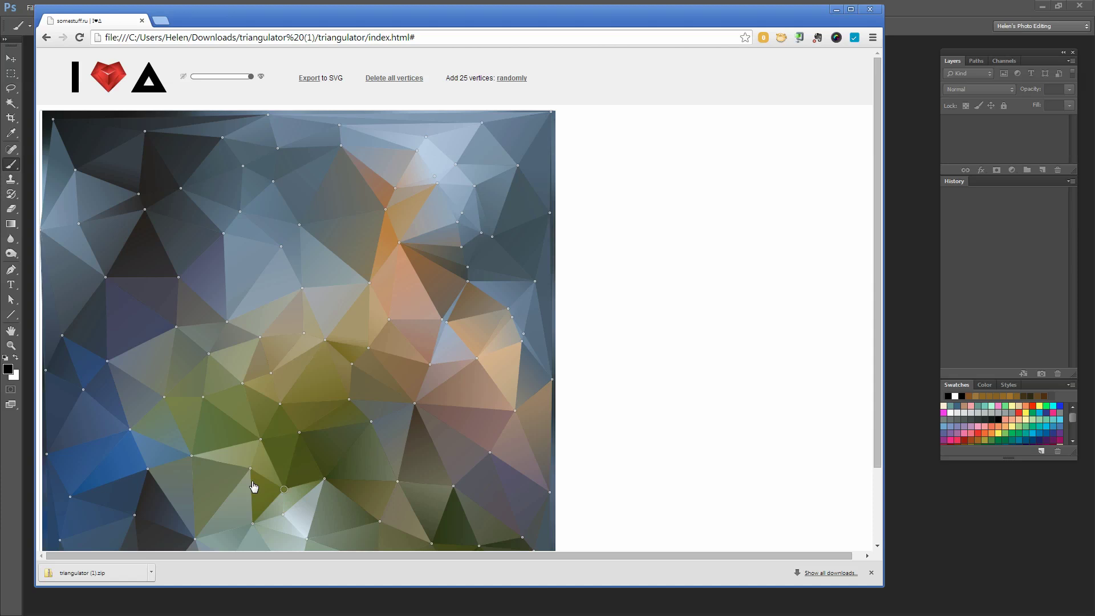
left_click(221, 461)
- Add vertices along the left side, upper-left, left-centre column and lower-right area
left_click(133, 432)
left_click(65, 299)
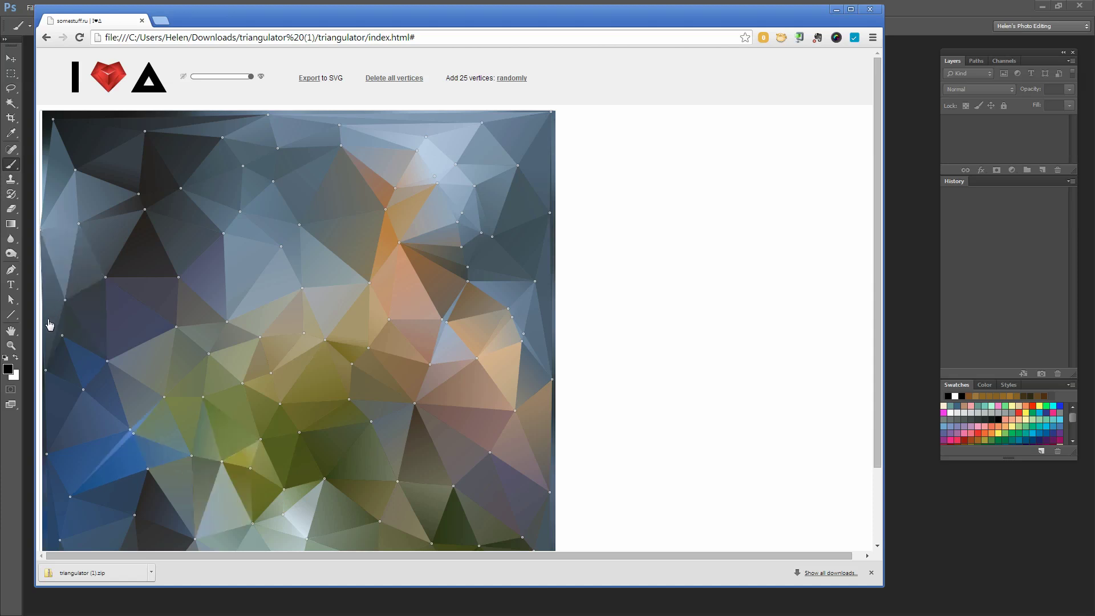
left_click(42, 326)
left_click(61, 182)
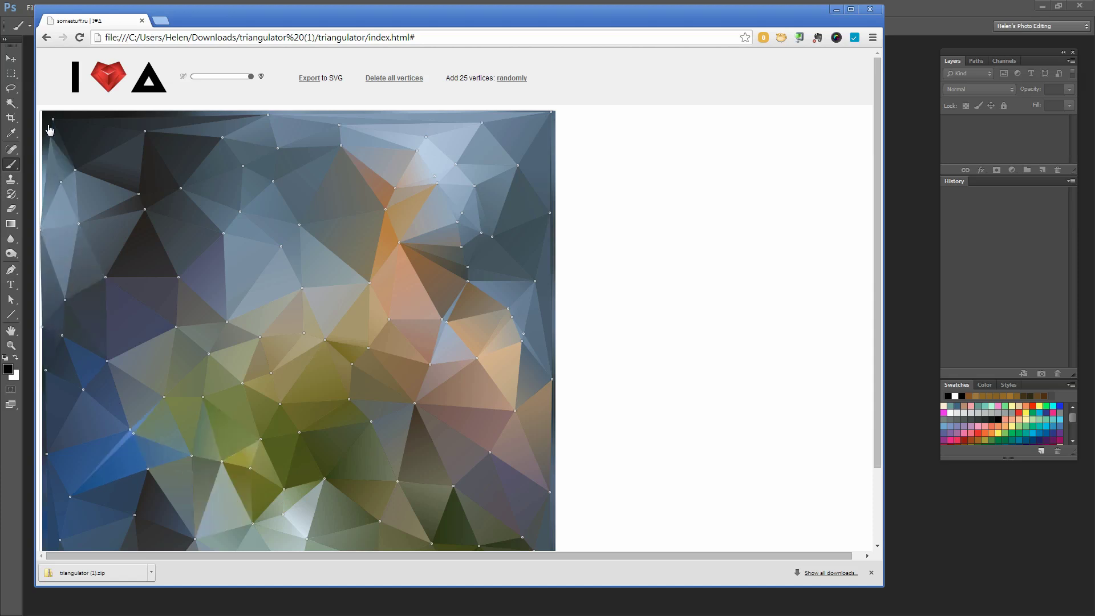
left_click(82, 126)
left_click(188, 183)
left_click(191, 236)
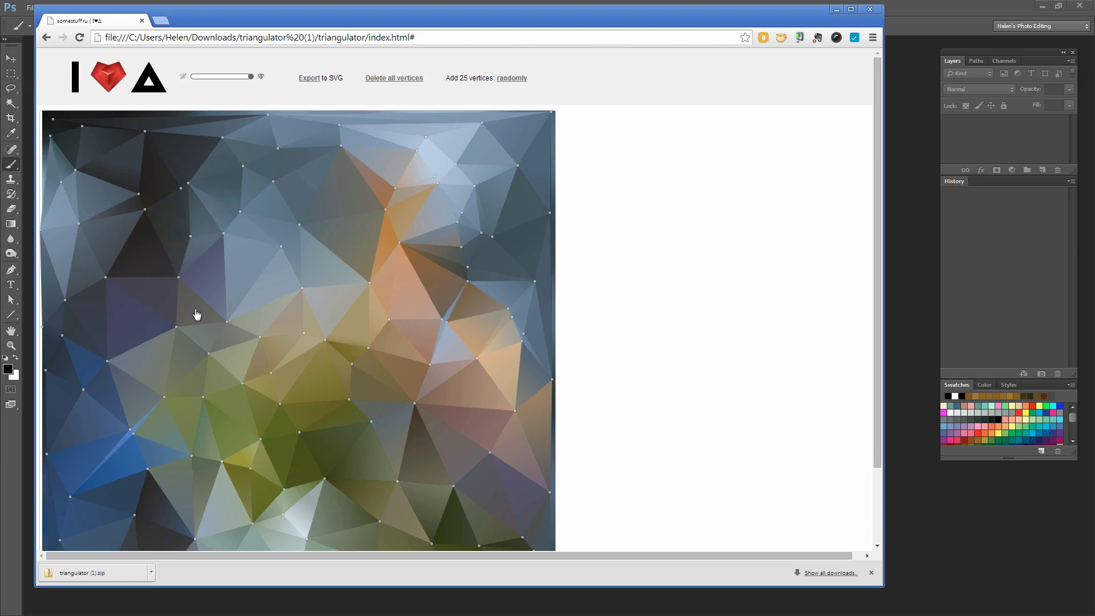
left_click(195, 308)
left_click(173, 353)
left_click(173, 412)
left_click(329, 235)
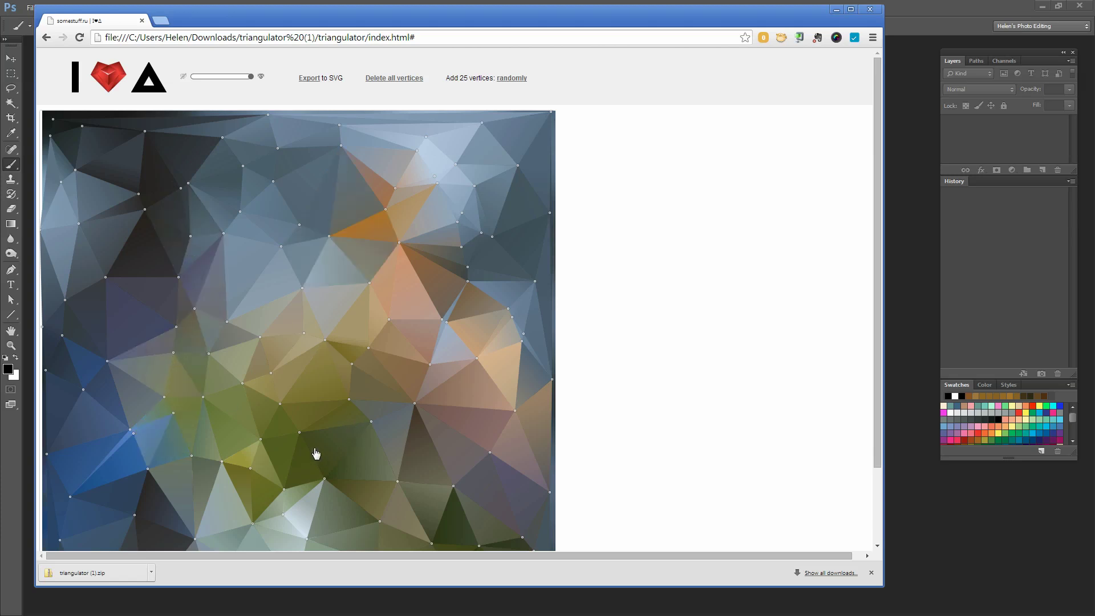
left_click(303, 448)
left_click(490, 463)
left_click(459, 410)
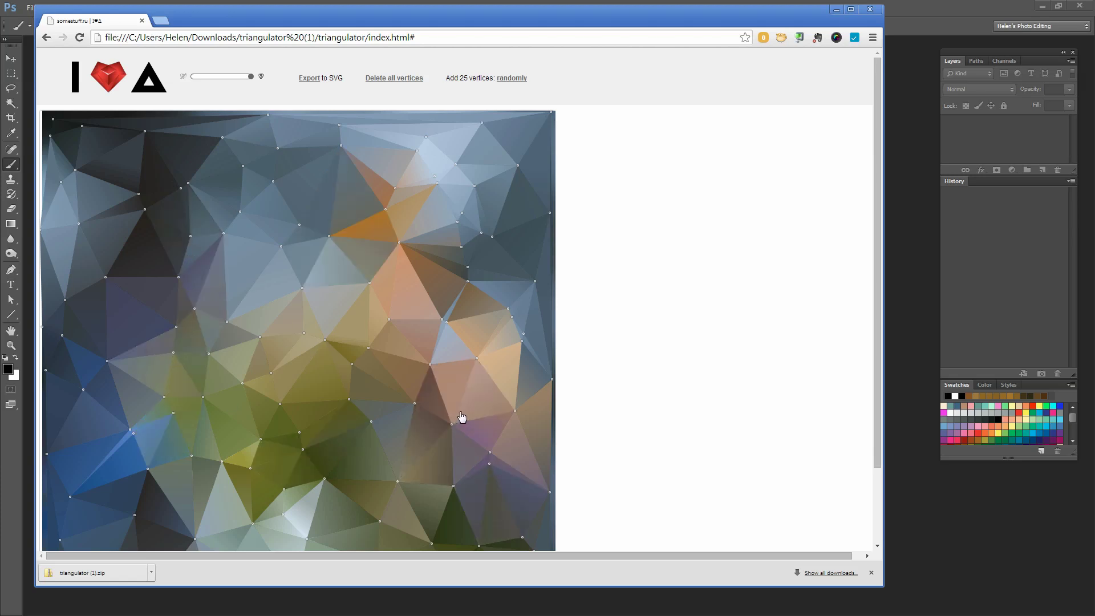
left_click(452, 423)
- Add final vertices along the bottom edge and refine the triangles around the image centre
scroll(454, 460, "down", 2)
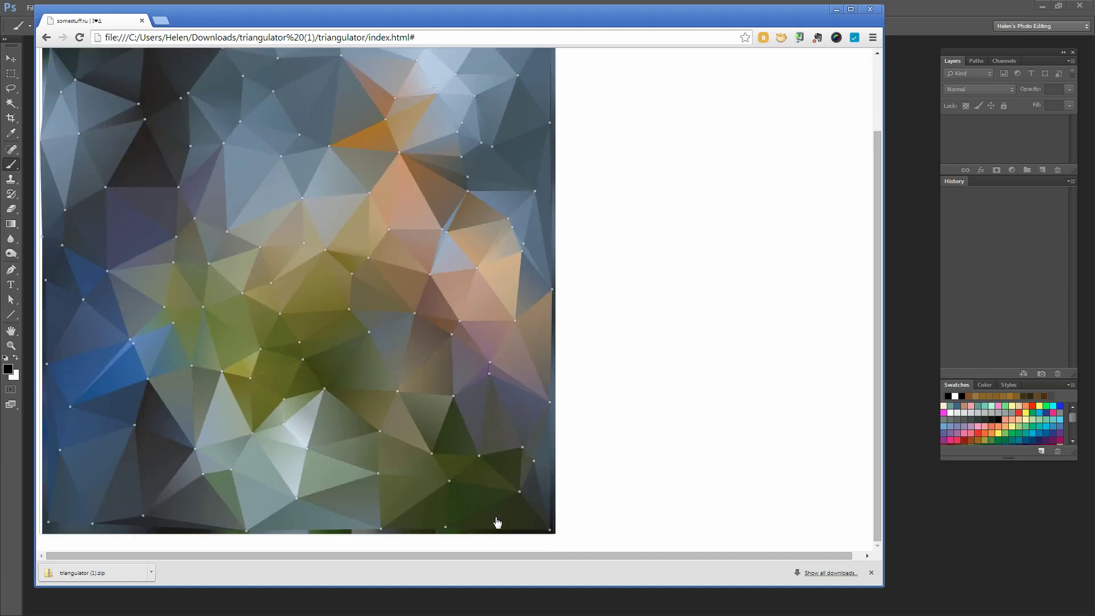
left_click(302, 500)
left_click(163, 500)
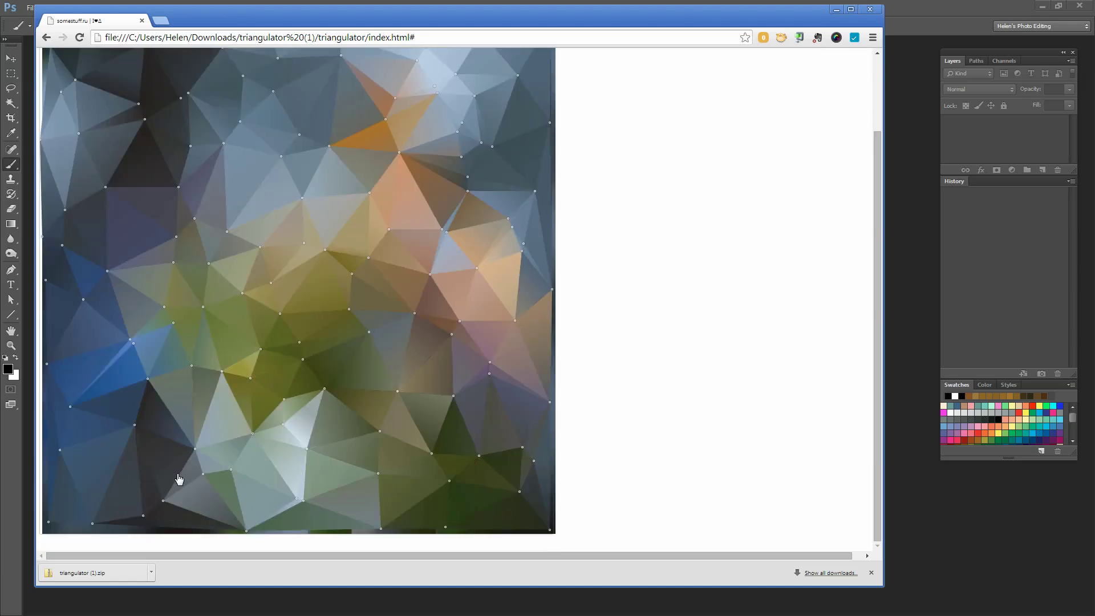
left_click(117, 505)
left_click(125, 385)
scroll(399, 319, "up", 2)
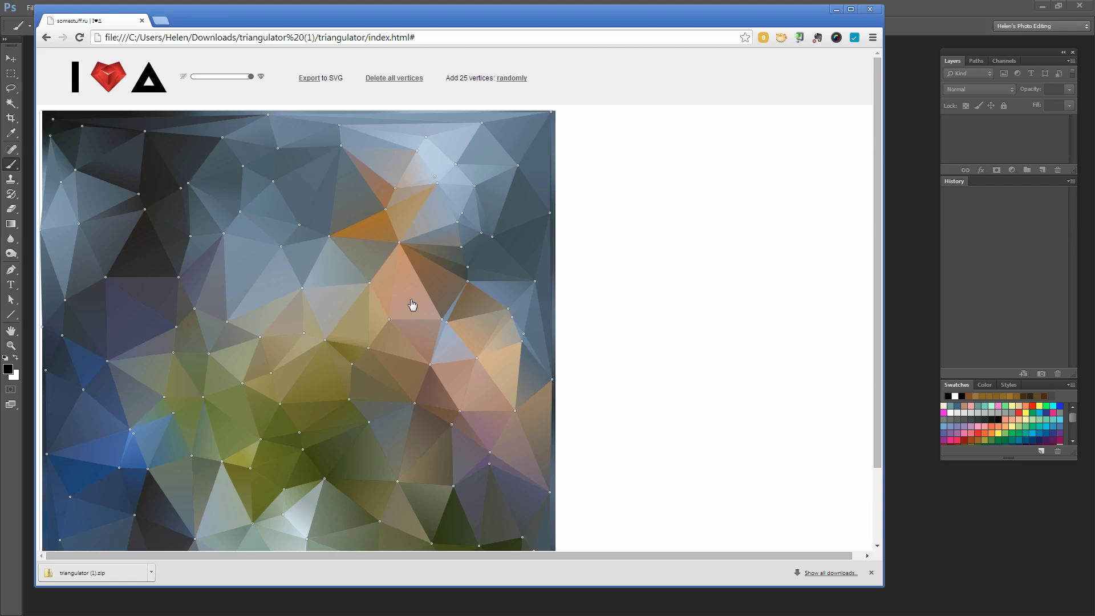
left_click(408, 289)
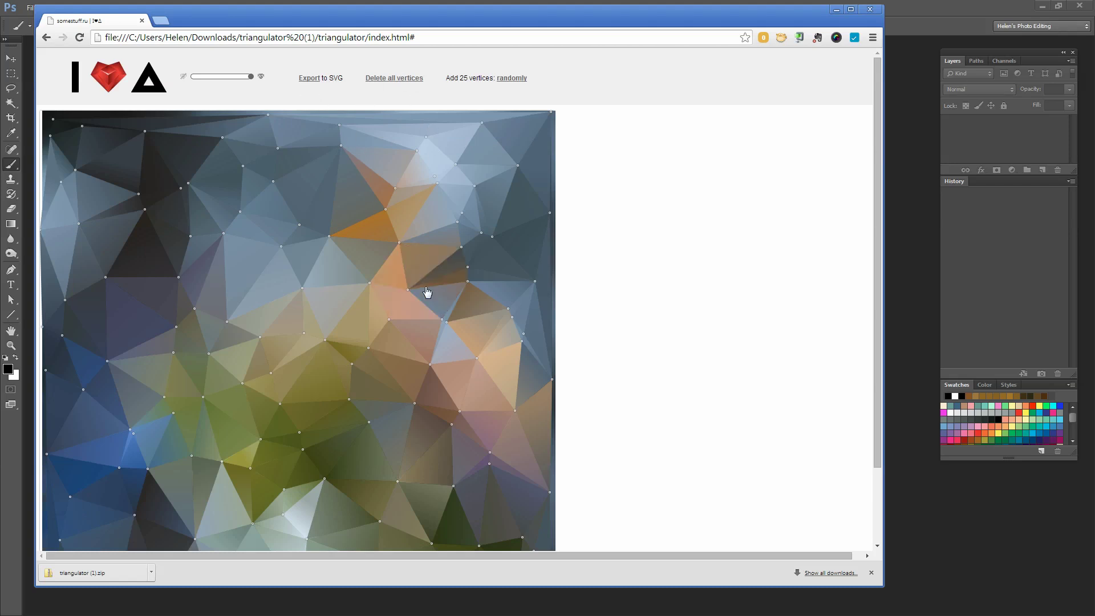
left_click(278, 268)
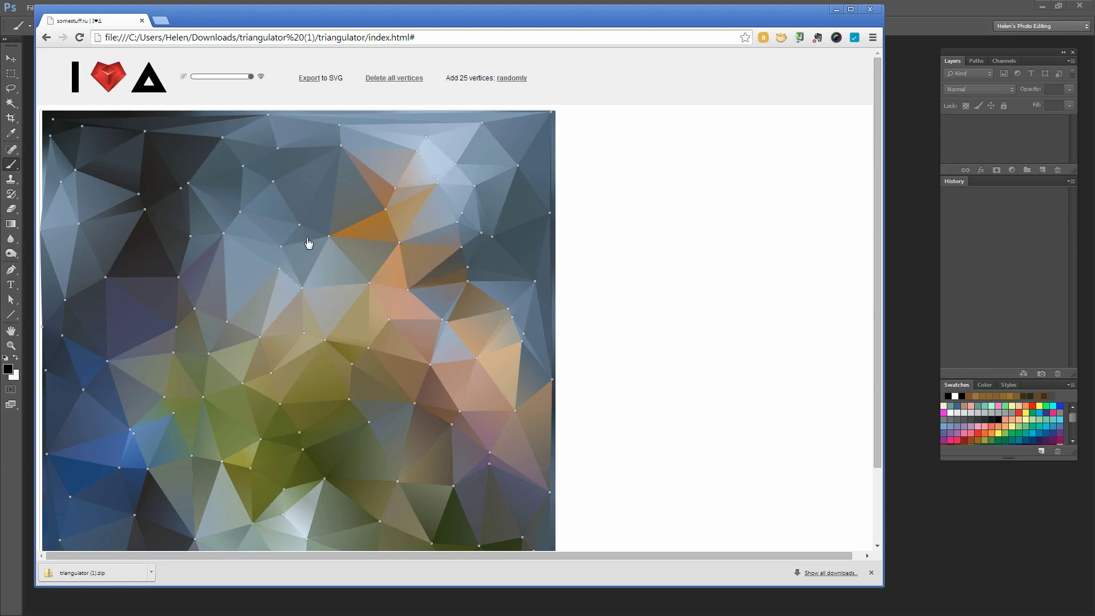
left_click(325, 281)
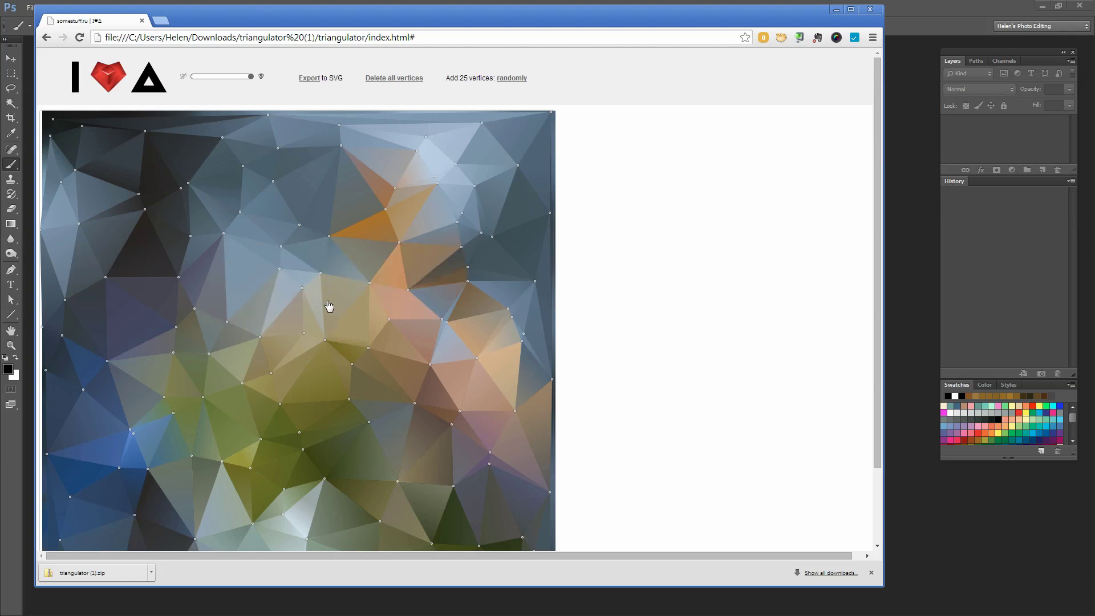
left_click(266, 301)
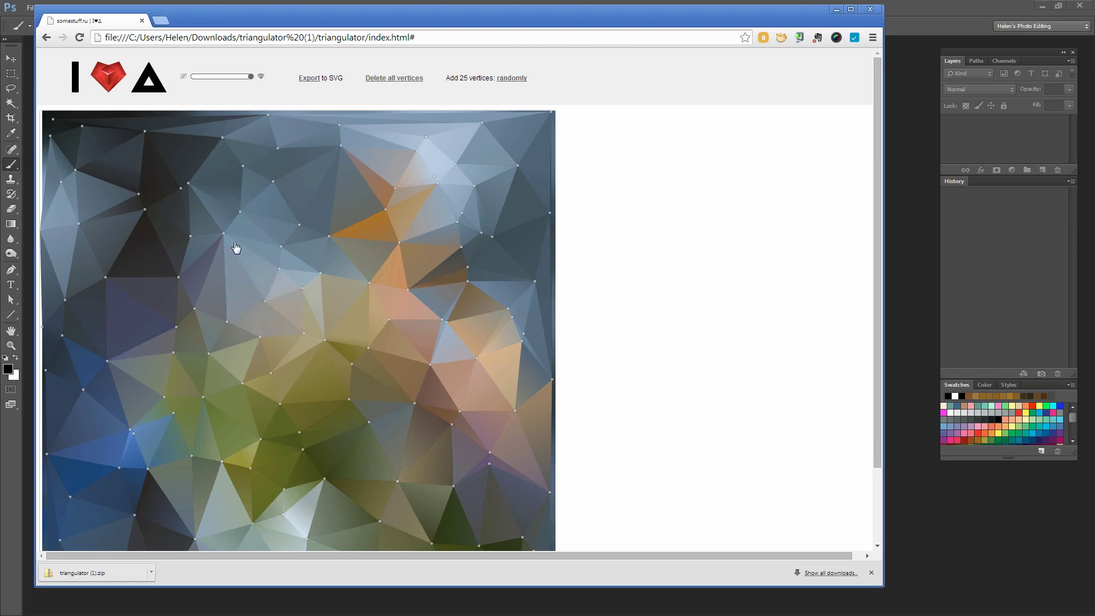
- Export the mesh to SVG, open the exported image, and save it as download.svg
left_click(309, 79)
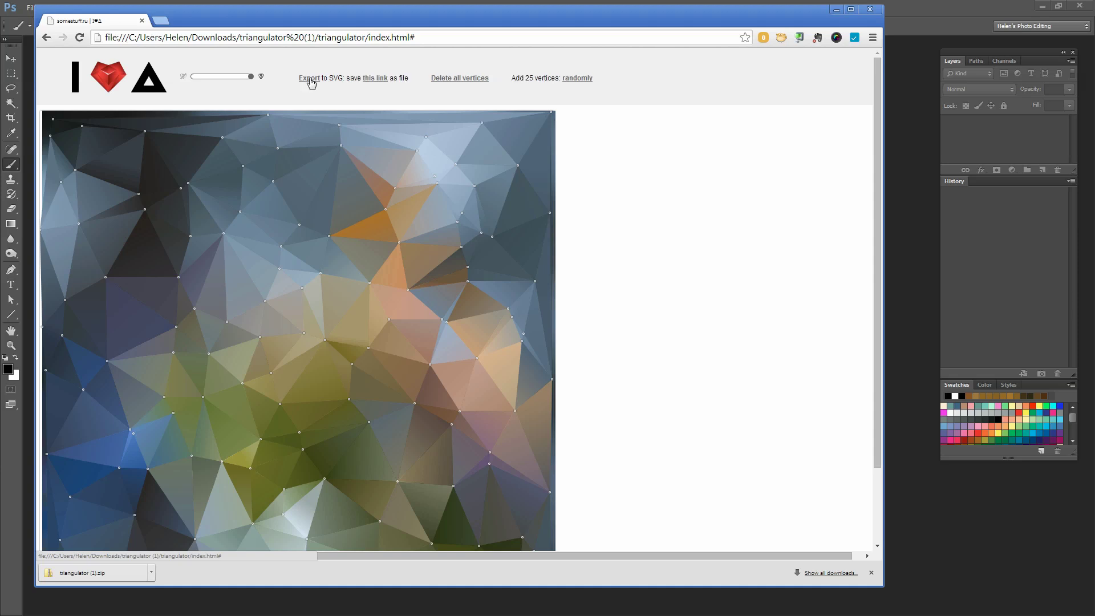
left_click(376, 80)
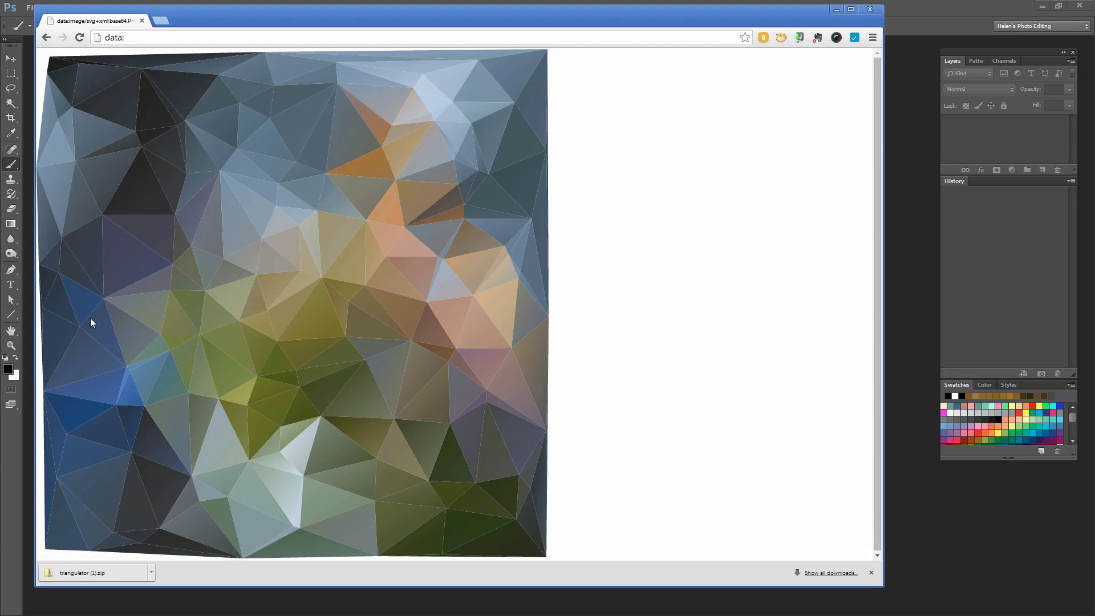
right_click(263, 197)
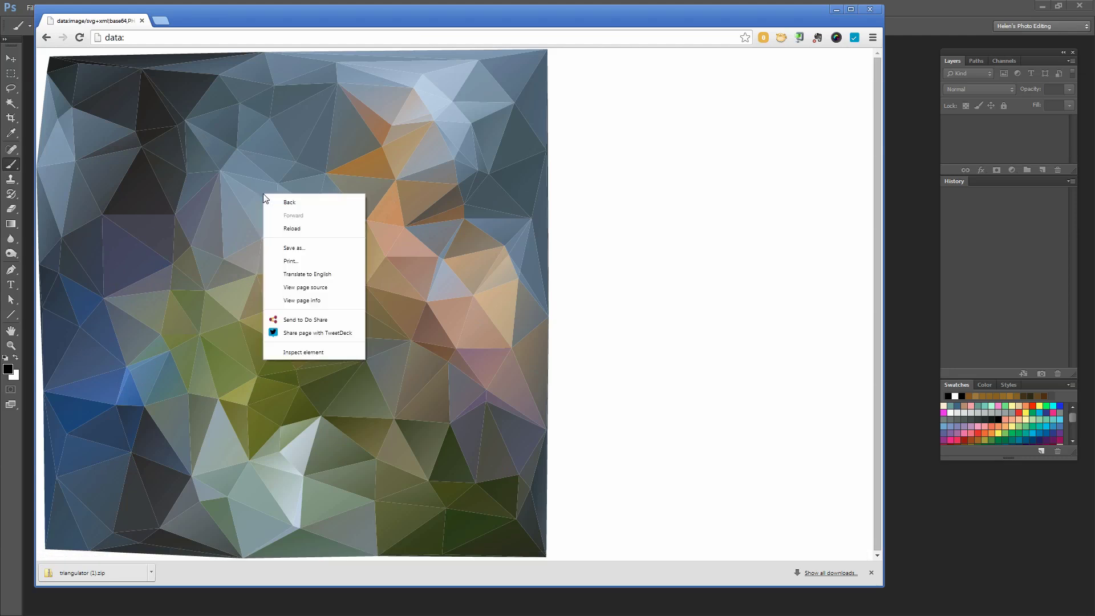
left_click(301, 253)
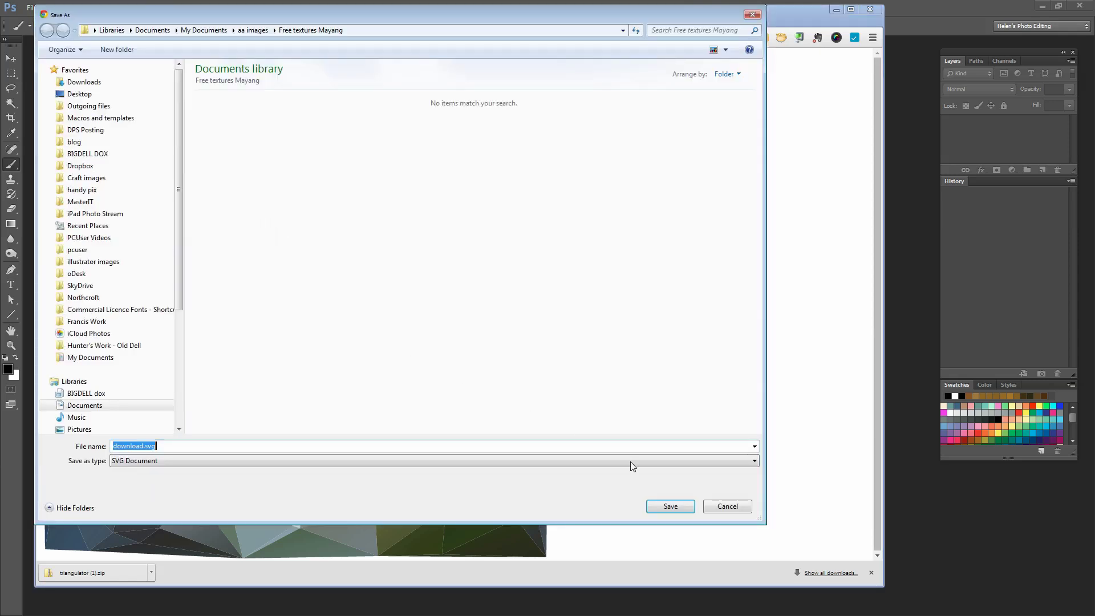
left_click_drag(757, 523, 443, 294)
left_click_drag(150, 13, 225, 177)
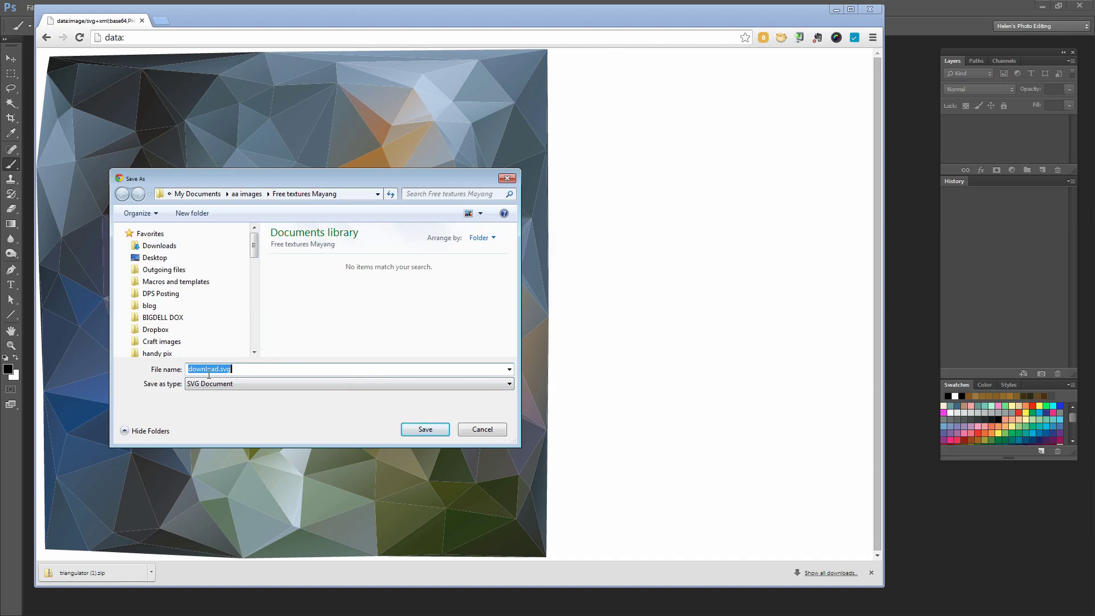
left_click(425, 430)
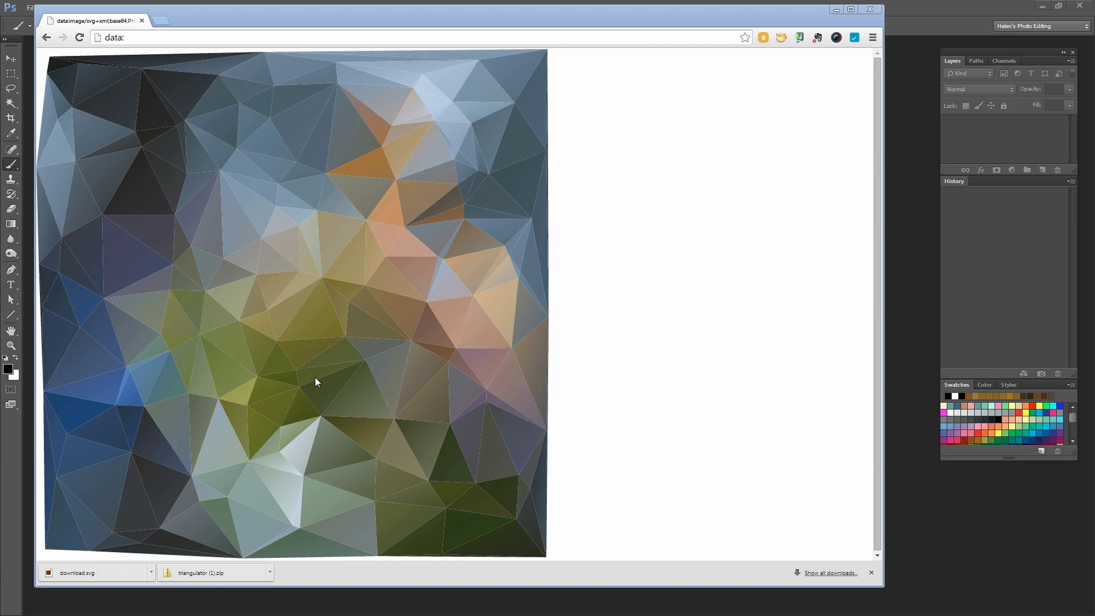
- Open cloudconvert.org in a new browser tab
left_click(160, 21)
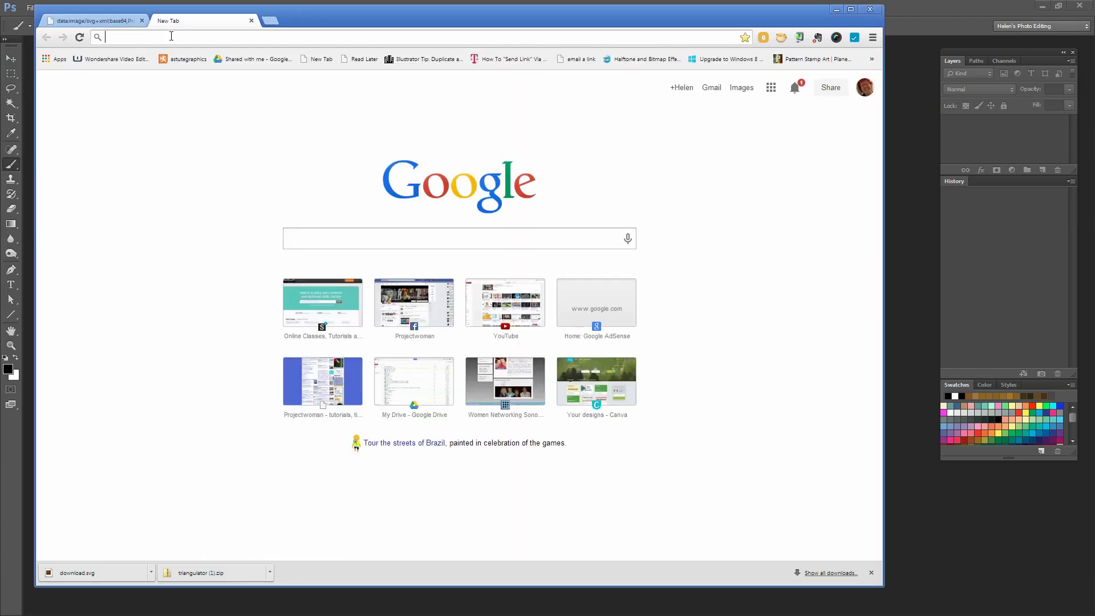
type("cloudconvert.org")
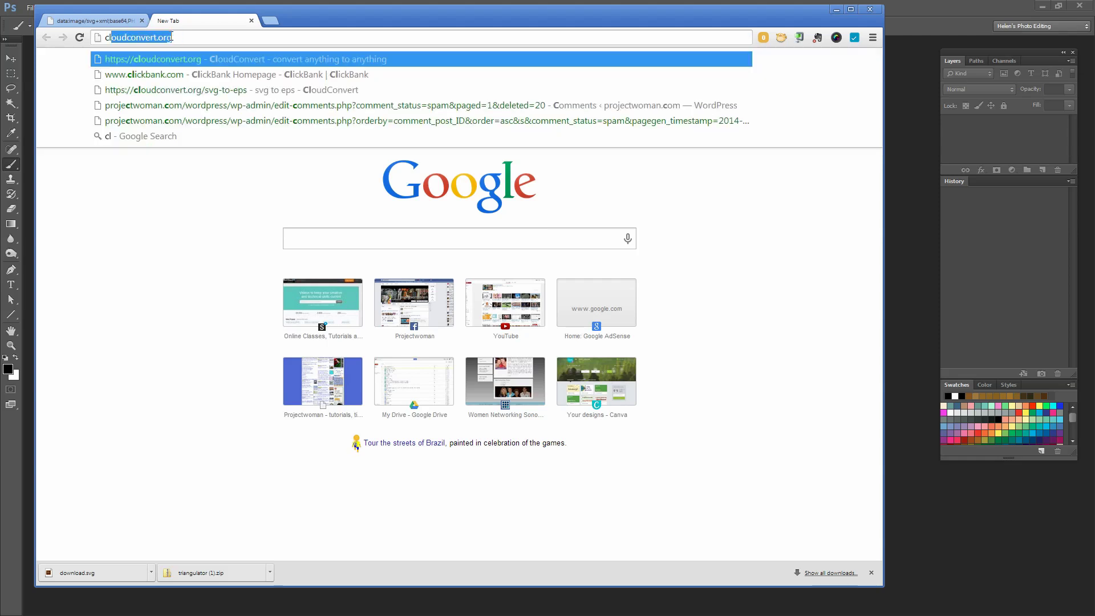
key("Return")
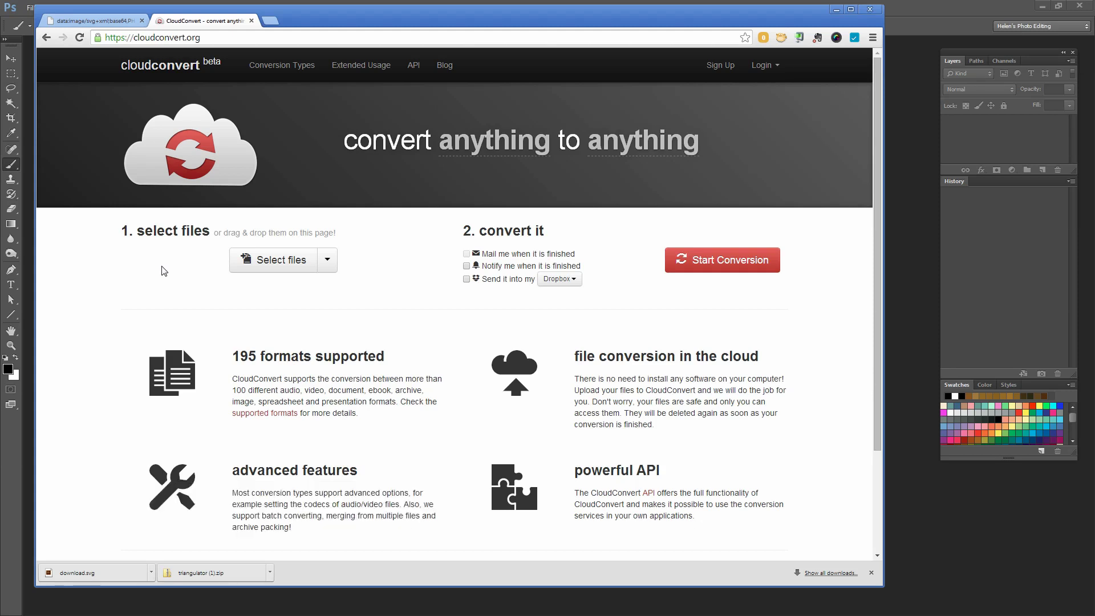
- Upload download.svg to CloudConvert
left_click(281, 261)
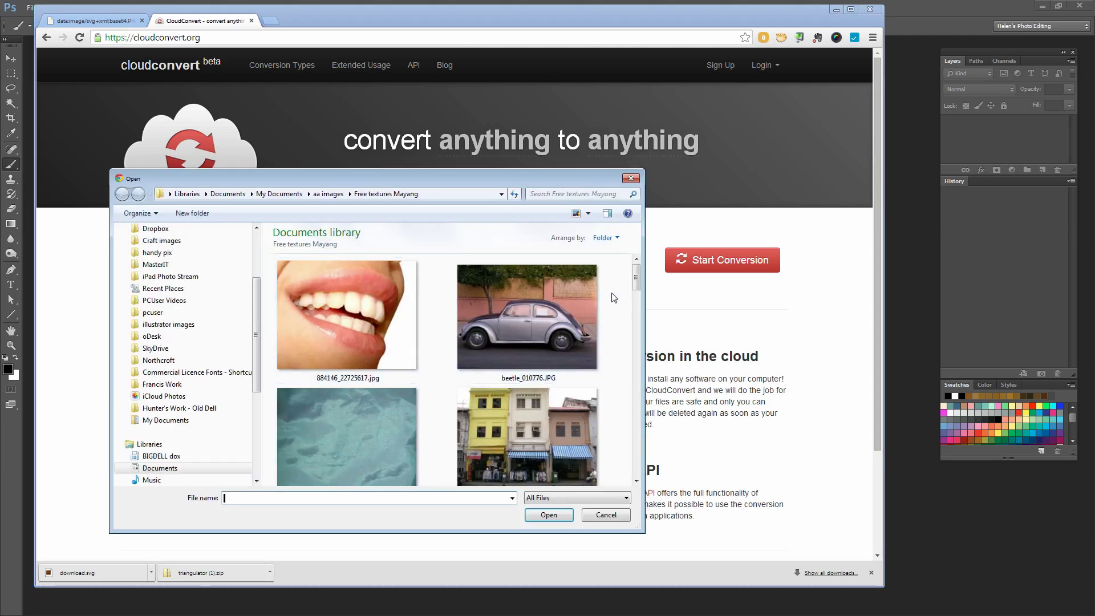
scroll(502, 322, "down", 5)
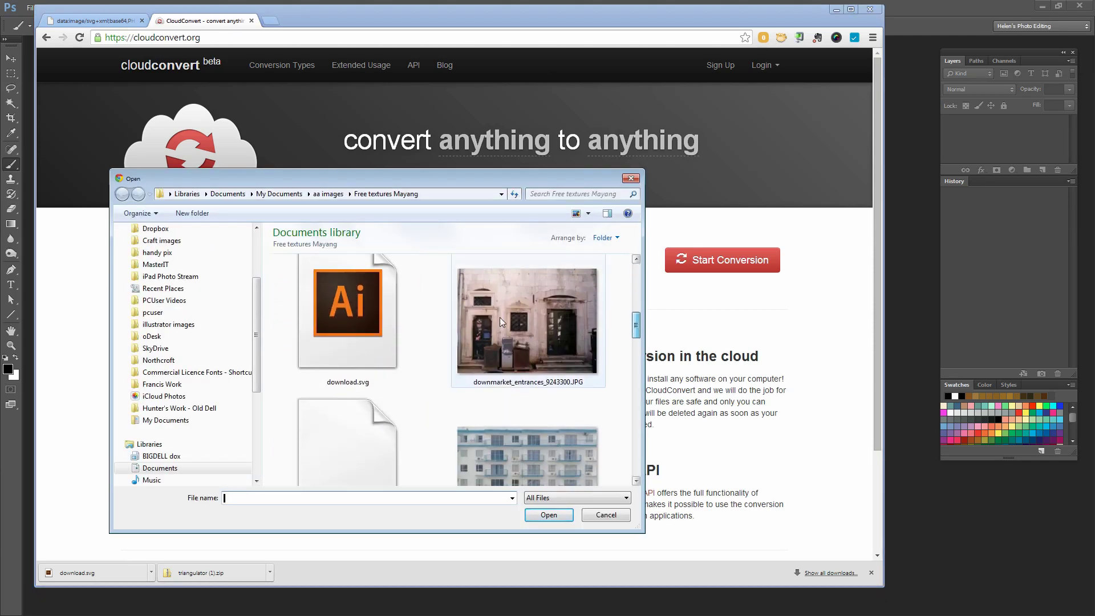
left_click(337, 316)
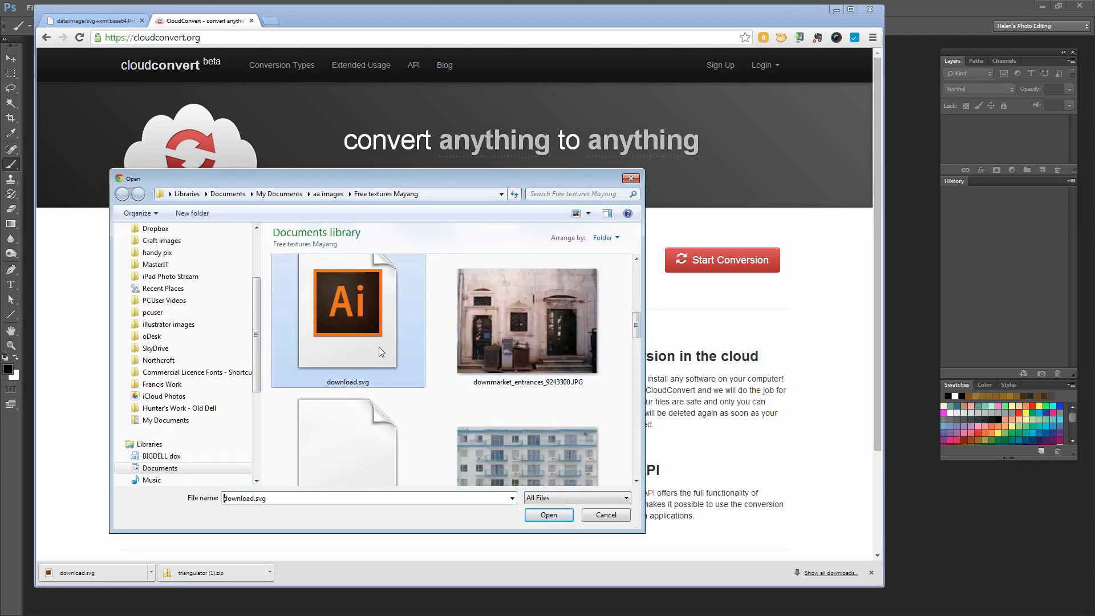
left_click(548, 515)
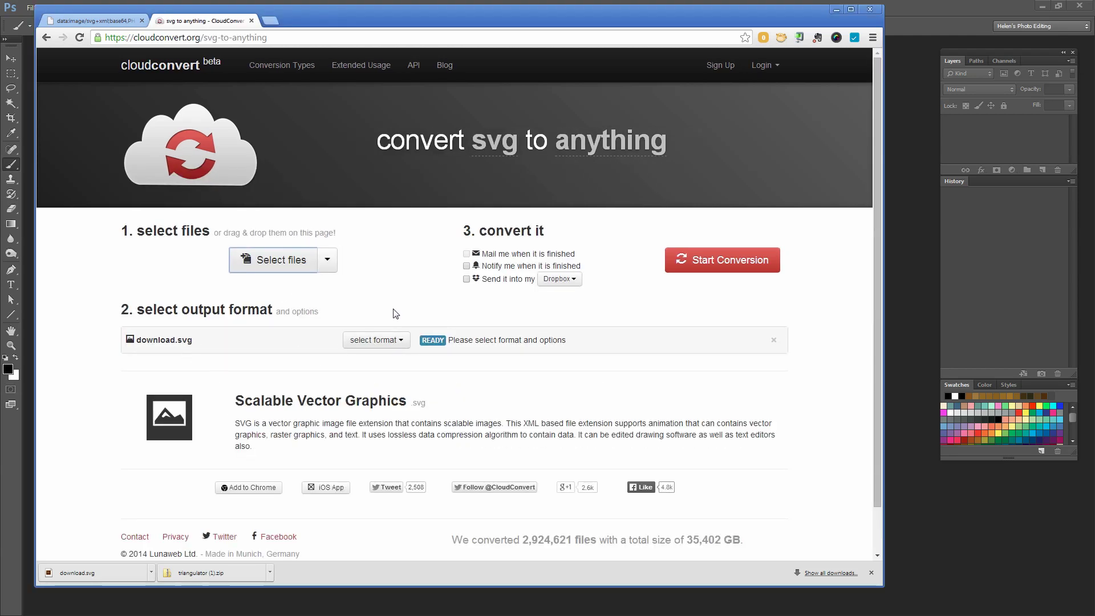
- Convert download.svg to EPS with output saved to Dropbox, then close Chrome
left_click(466, 279)
left_click(466, 279)
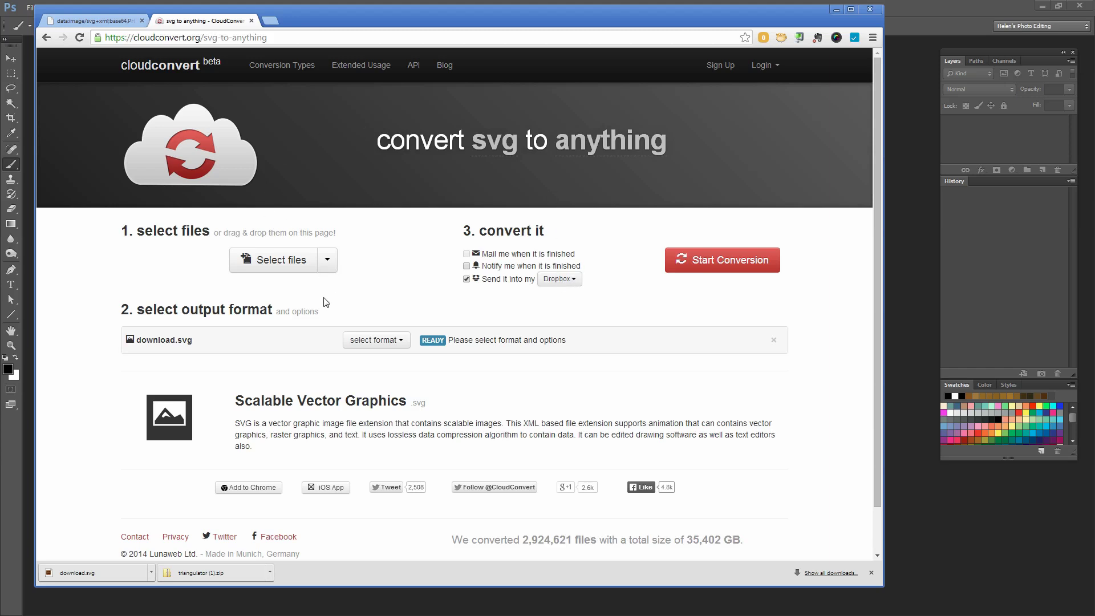
left_click(363, 341)
mouse_move(373, 363)
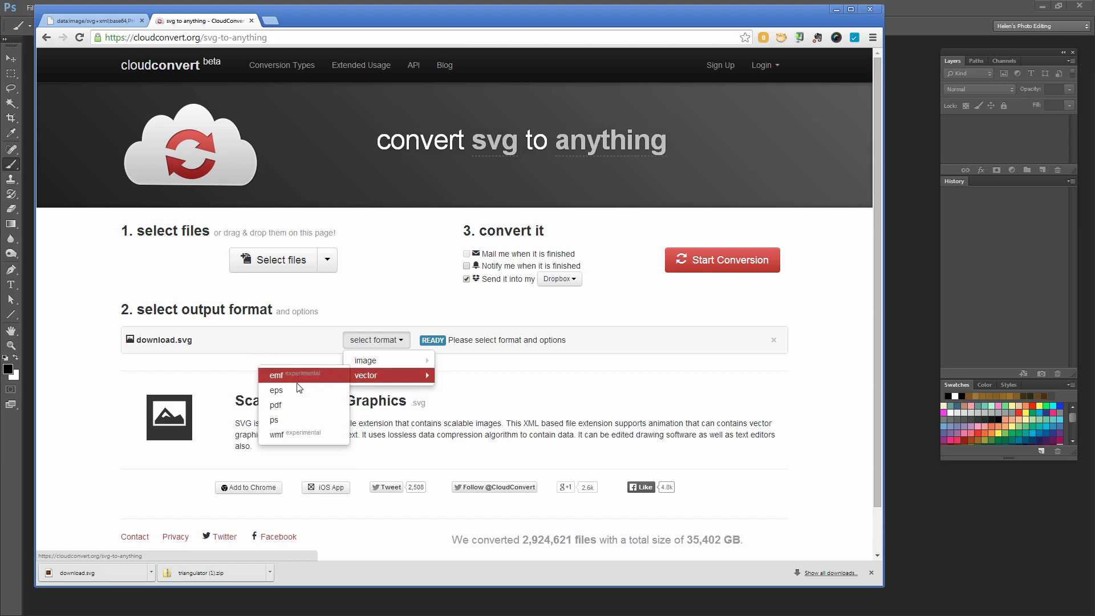
left_click(277, 391)
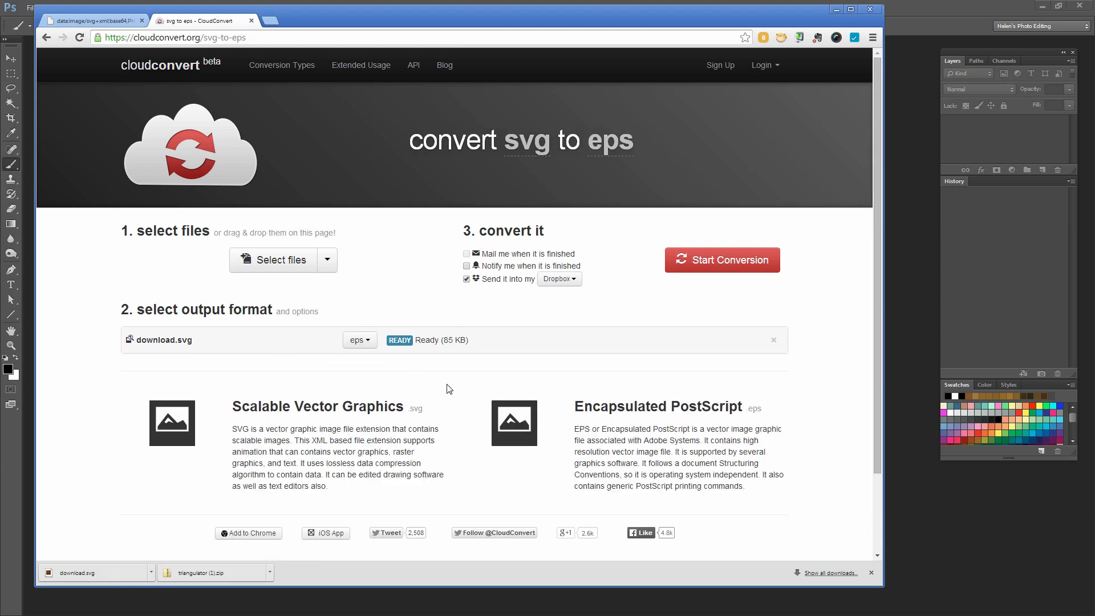
left_click(705, 262)
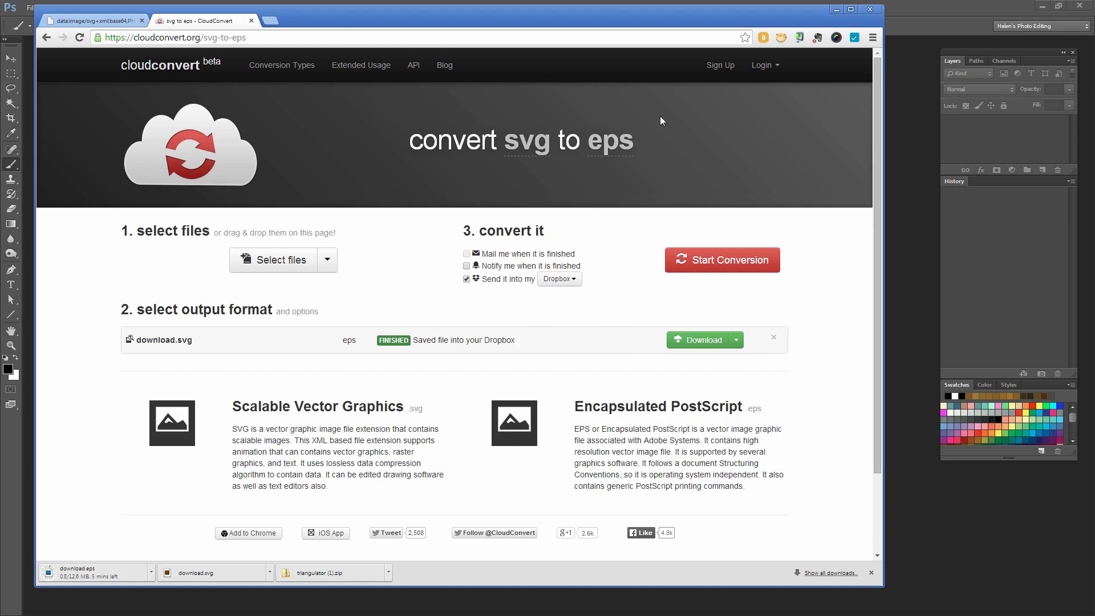
left_click(871, 11)
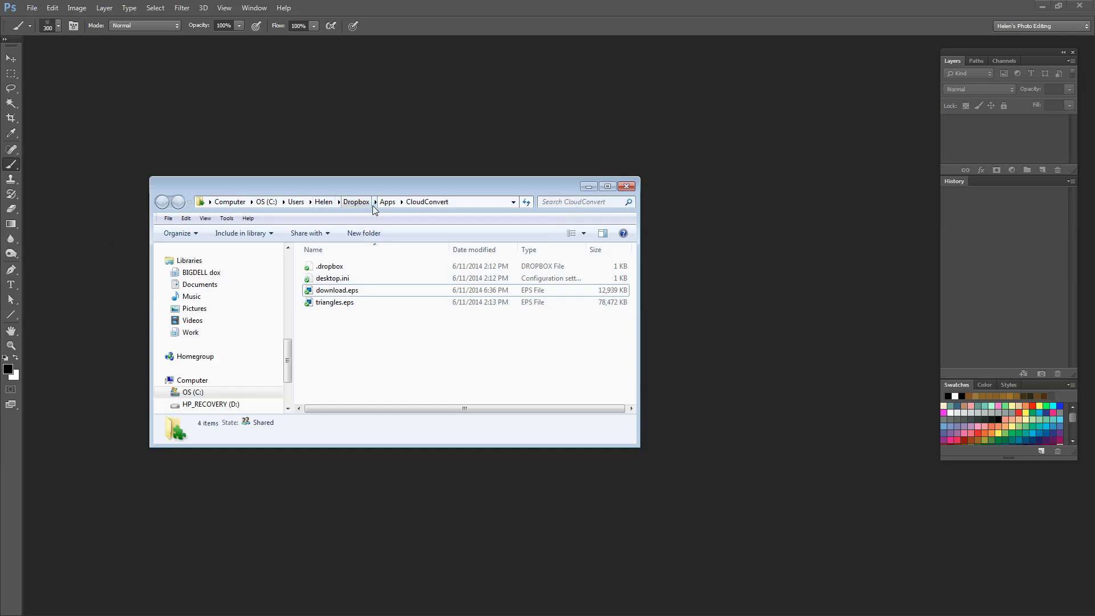
- Drag download.eps from the Dropbox CloudConvert folder into Photoshop to open it as a rasterized EPS
left_click(341, 290)
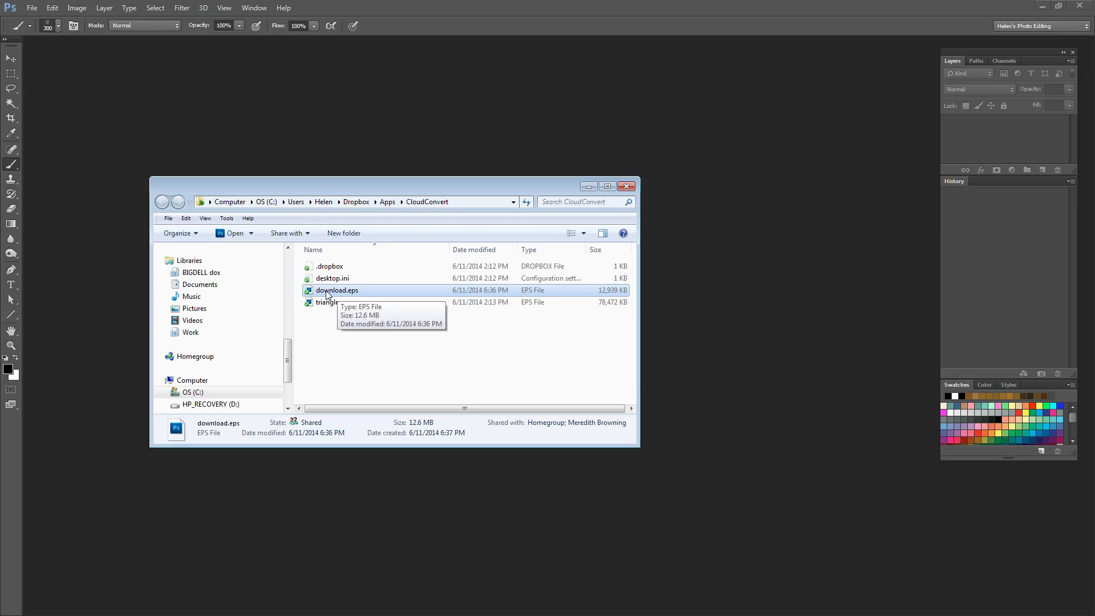
left_click_drag(328, 294, 164, 137)
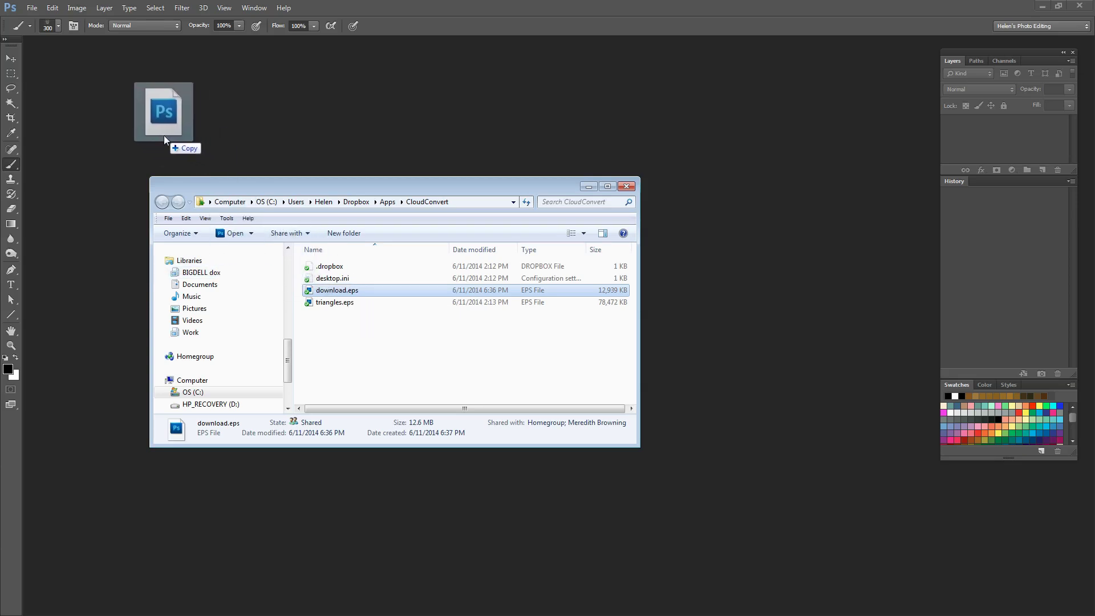
left_click_drag(163, 135, 163, 136)
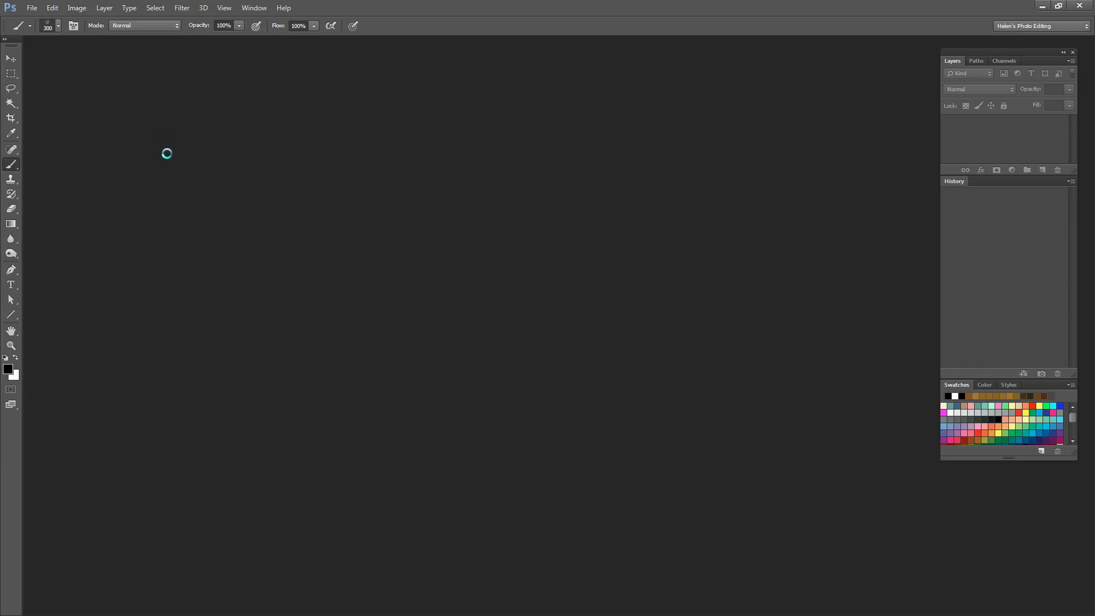
- Accept the rasterize settings and move the download.eps window toward the centre of the workspace
left_click(634, 179)
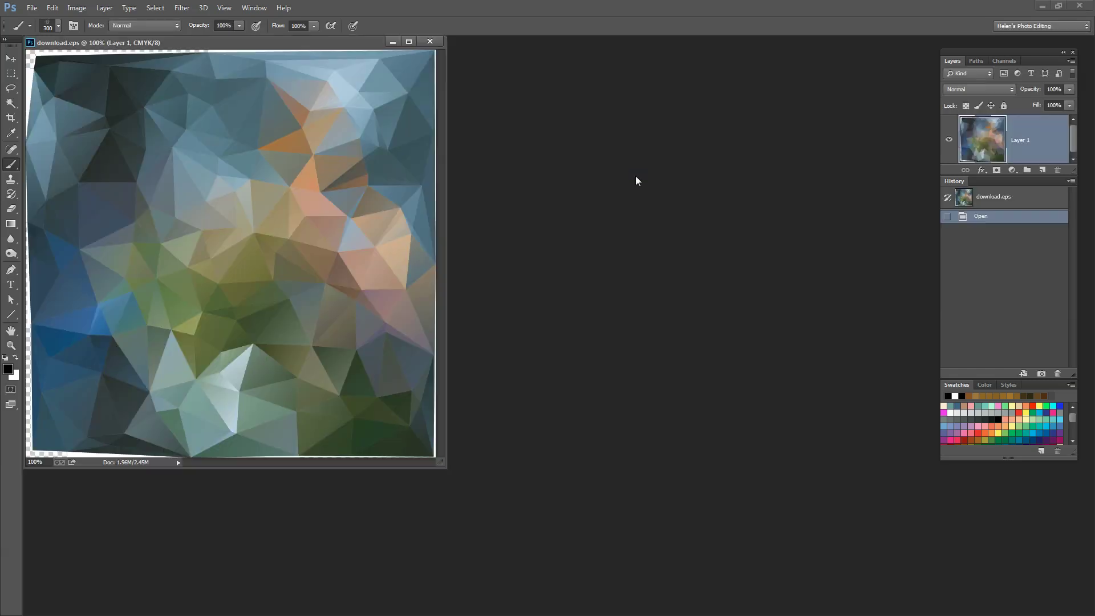
key("v")
left_click_drag(184, 45, 316, 83)
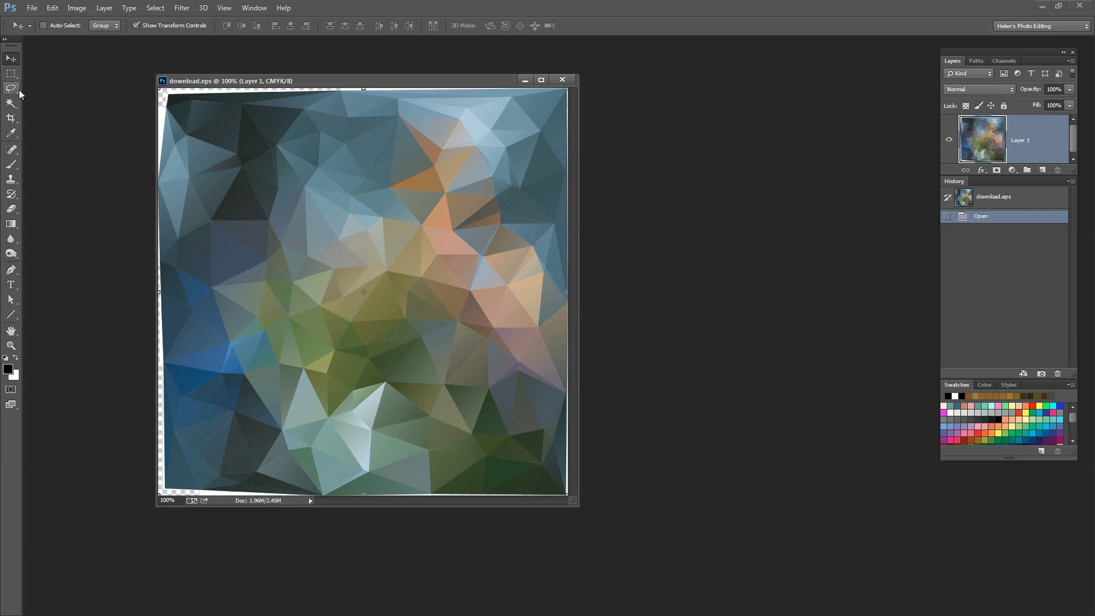
- Crop inward from the top, right, bottom and left edges to remove the white borders, then commit
left_click(11, 118)
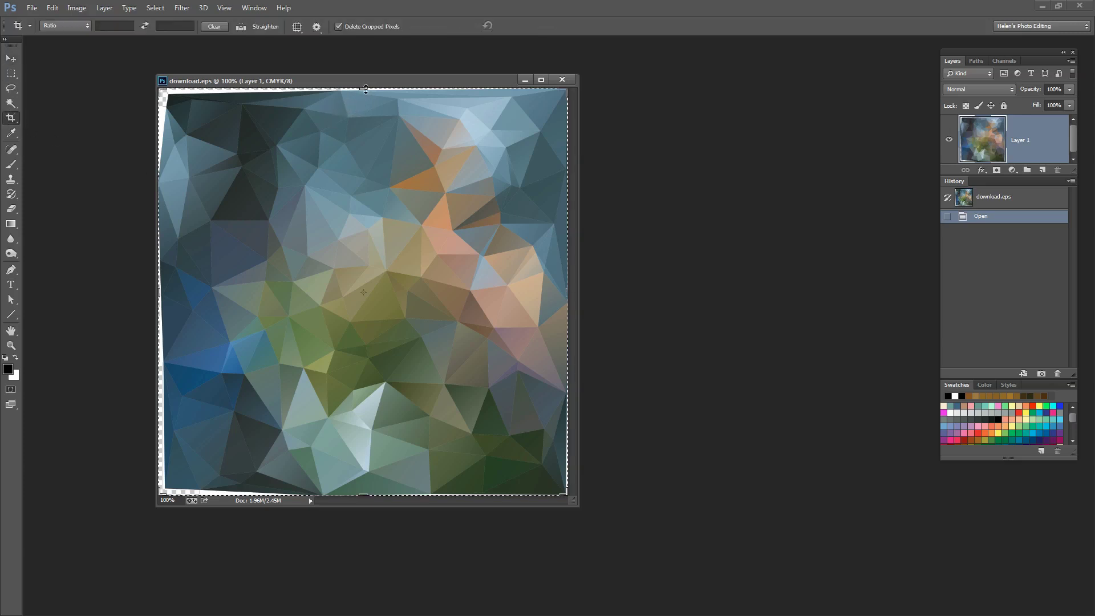
left_click_drag(363, 88, 364, 97)
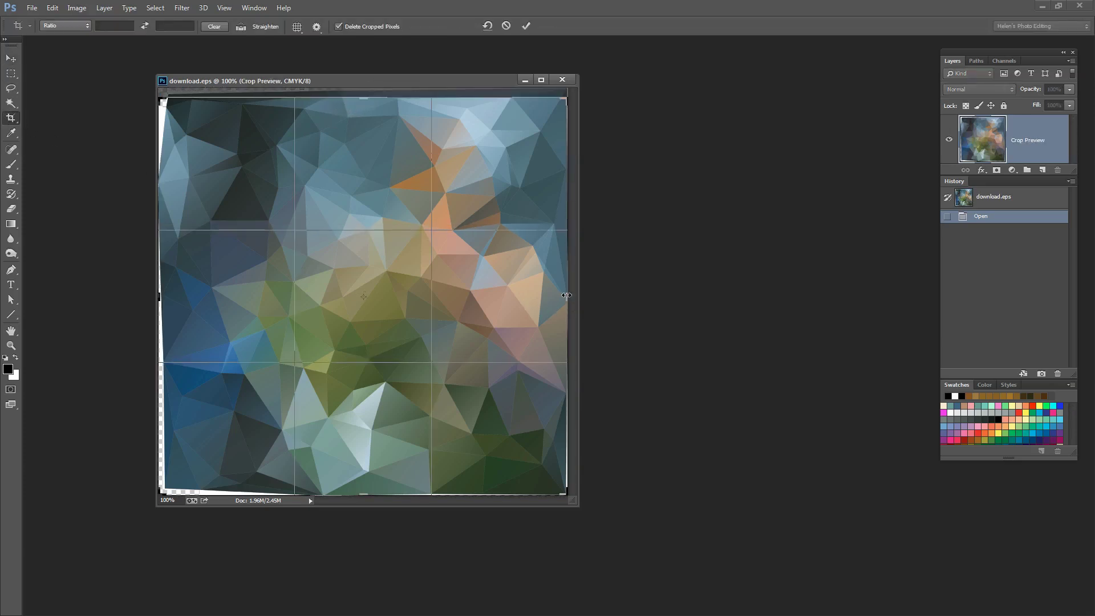
left_click_drag(566, 295, 560, 298)
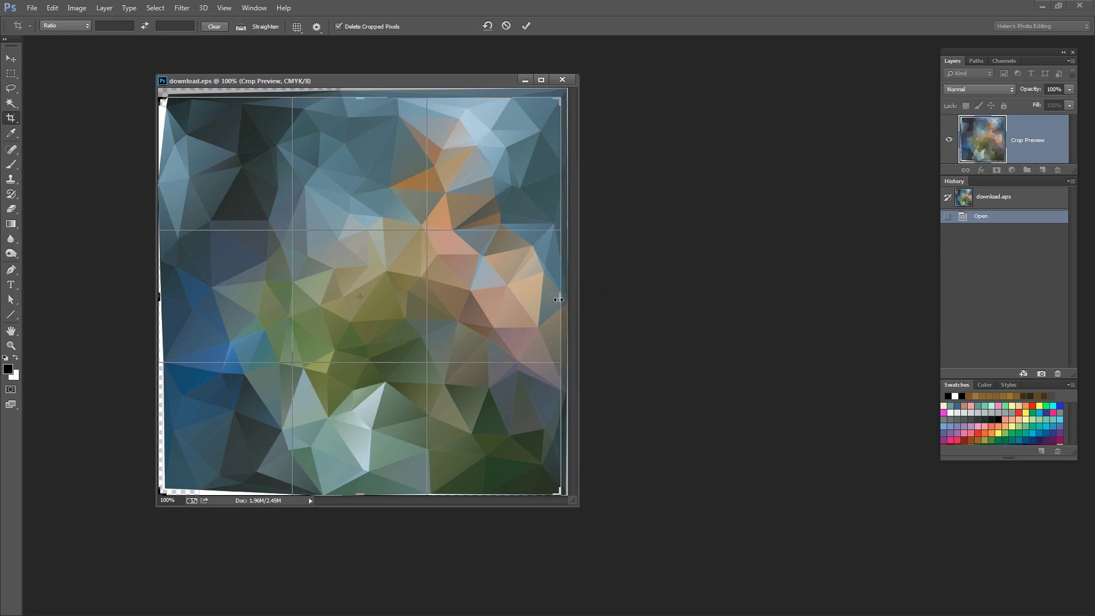
left_click_drag(363, 493, 363, 485)
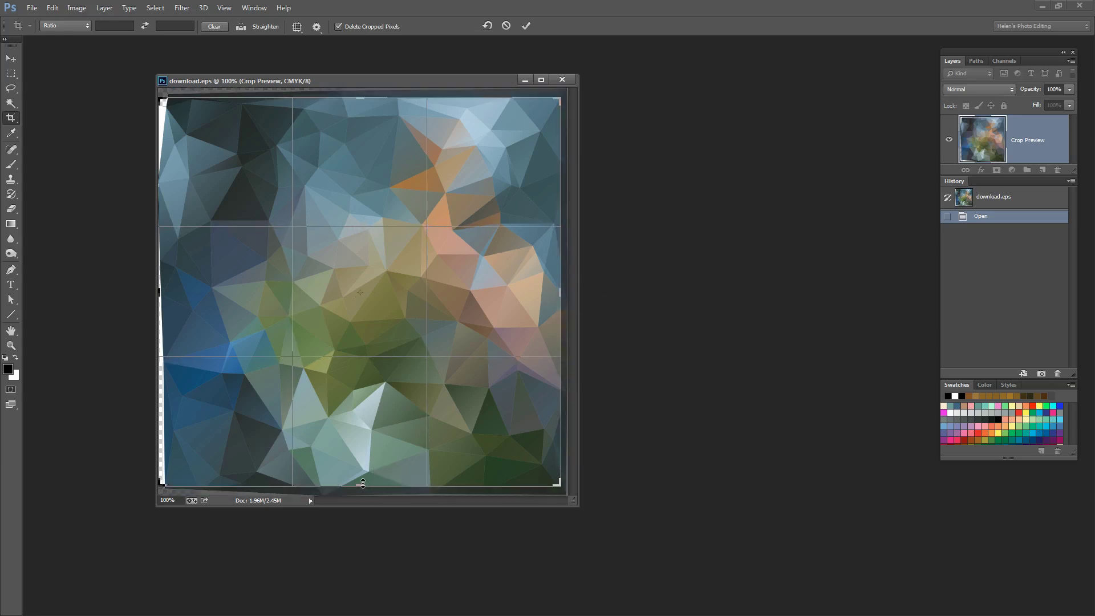
left_click_drag(163, 290, 169, 292)
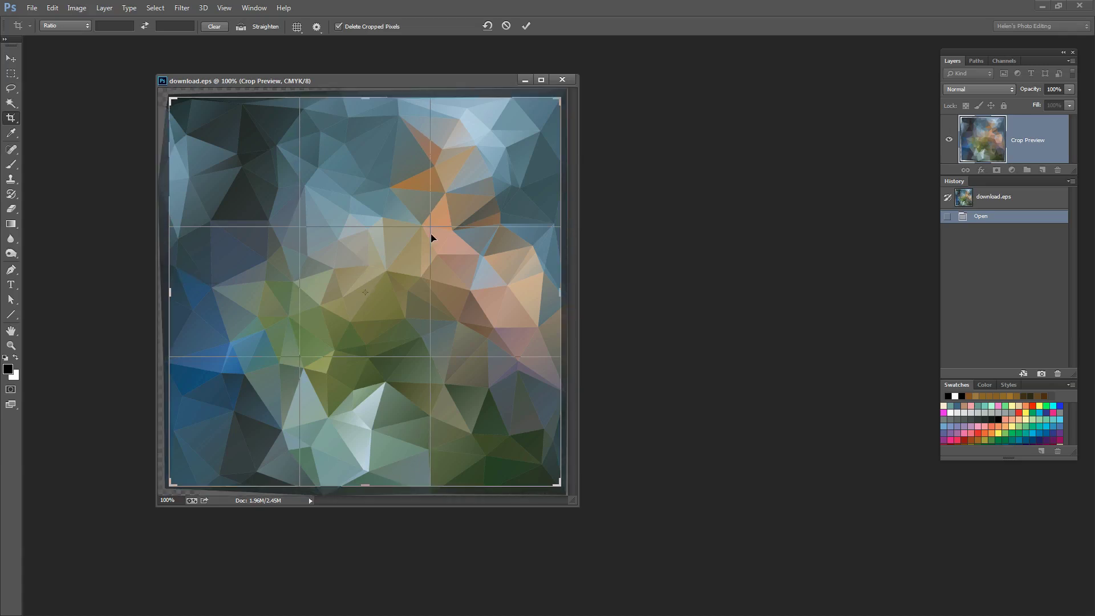
left_click(526, 26)
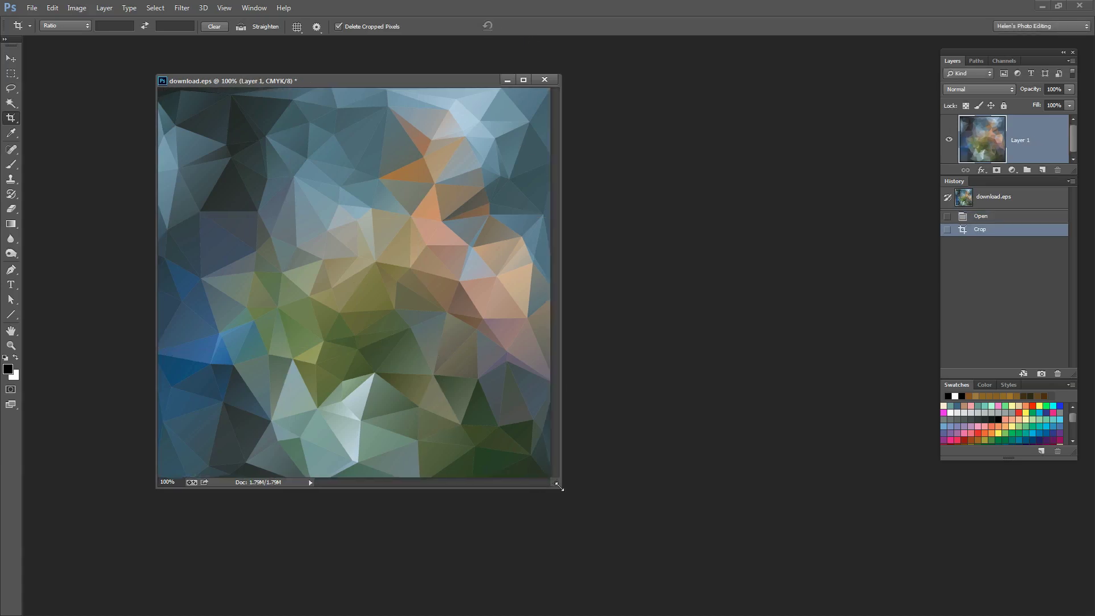
- Enlarge the document window and float the Layers panel out of the dock at a larger size
left_click_drag(557, 485, 584, 508)
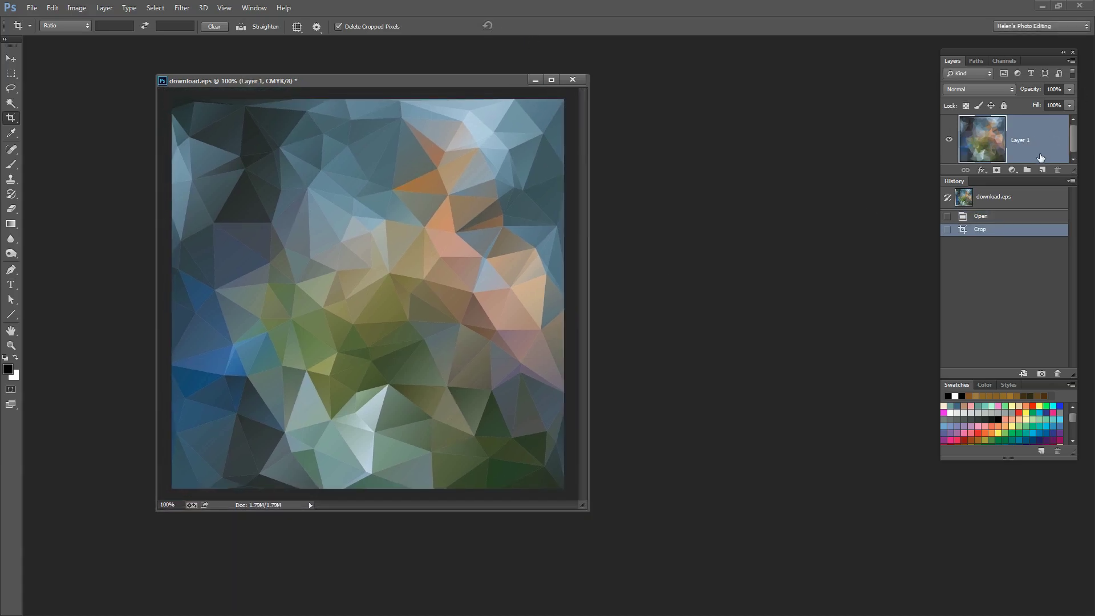
left_click_drag(953, 60, 623, 114)
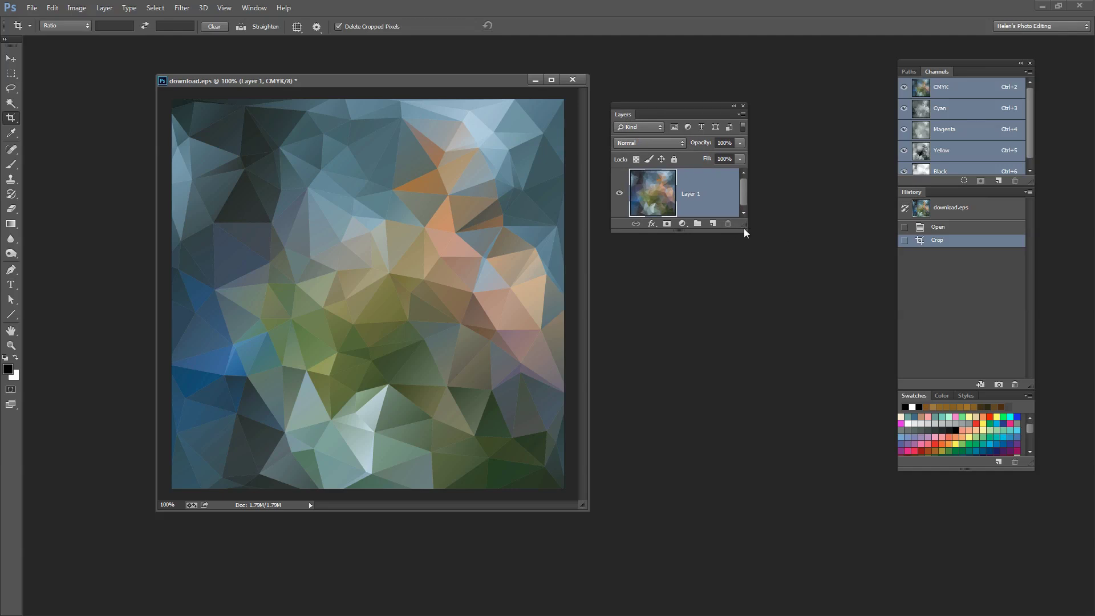
left_click_drag(745, 230, 843, 381)
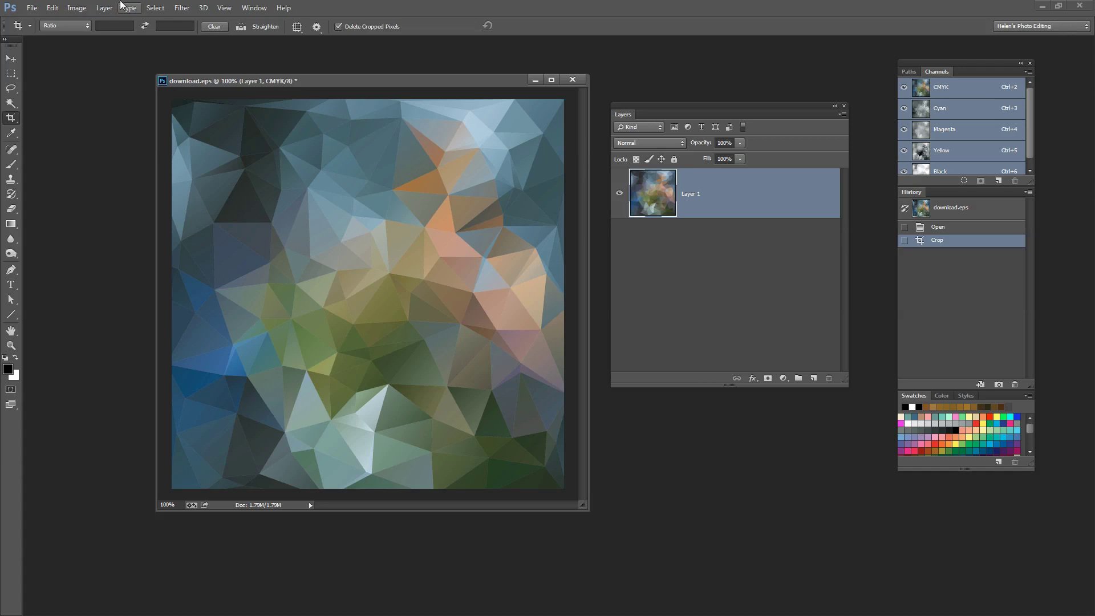
- Add a new Hue/Saturation adjustment layer from the Layer > New Adjustment Layer menu
left_click(104, 8)
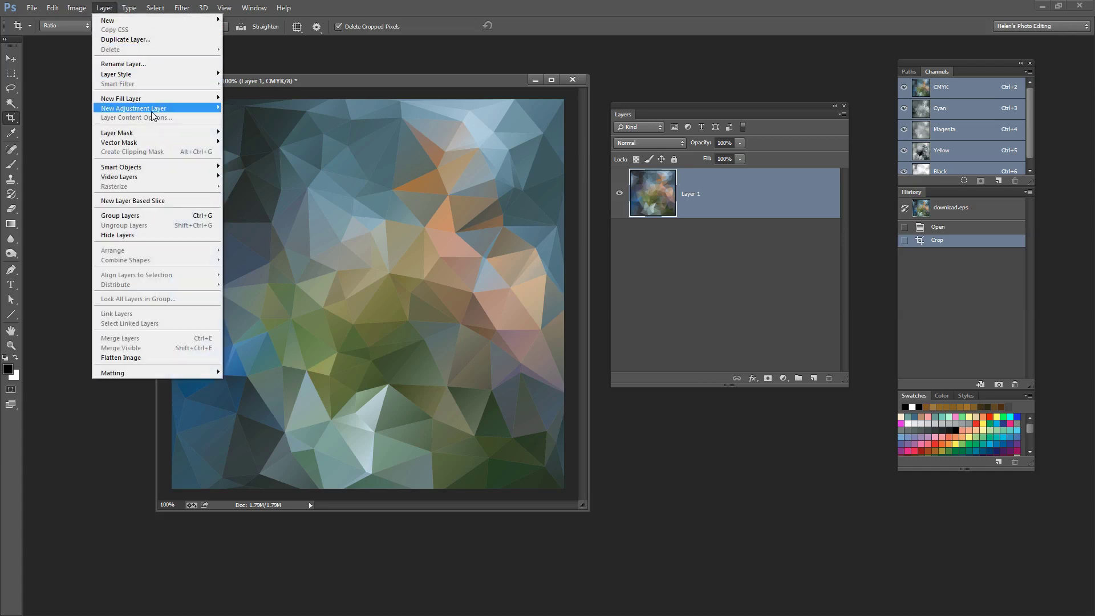
mouse_move(153, 111)
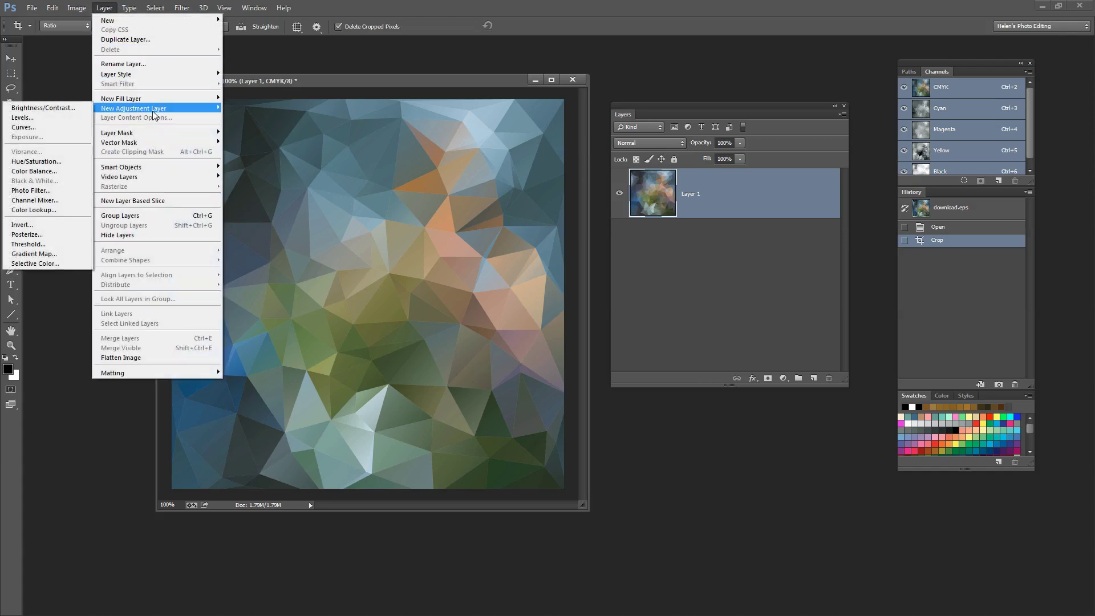
left_click(59, 167)
- Confirm the Hue/Saturation layer and shift the master hue to recolor the artwork purple and green
left_click(472, 357)
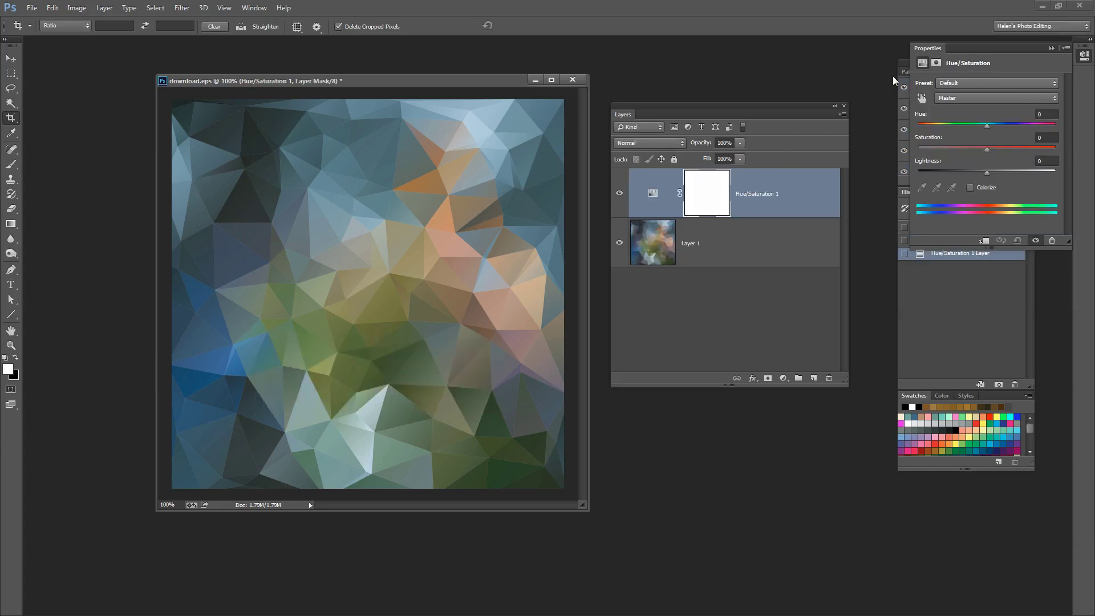
left_click_drag(927, 49, 717, 164)
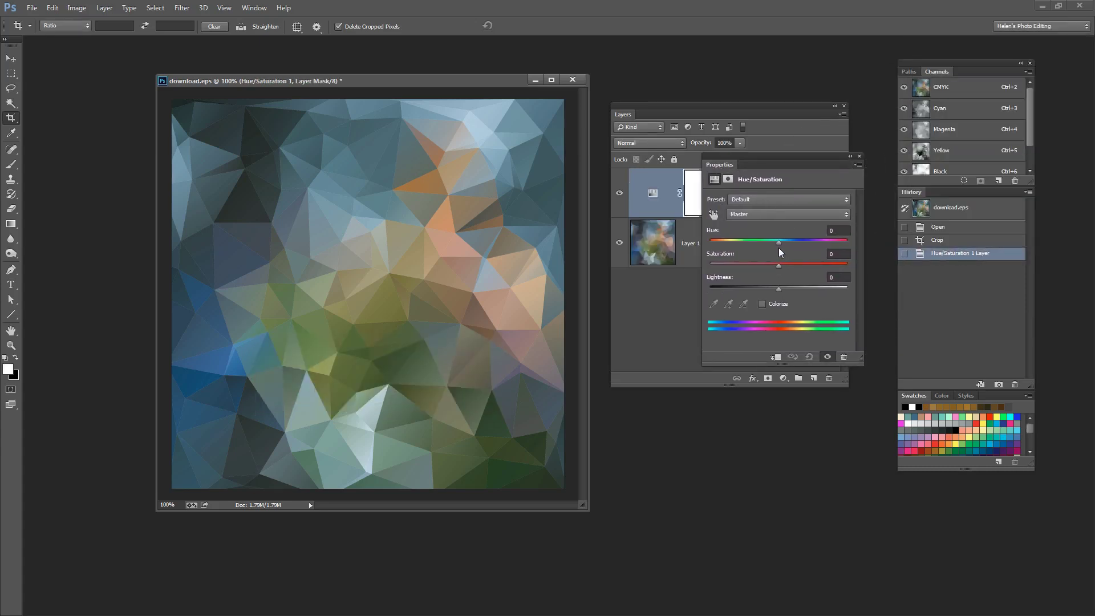
left_click_drag(778, 243, 806, 245)
- Shift the Greens range hue to -113 so the greens turn tan, then close Properties
left_click(767, 215)
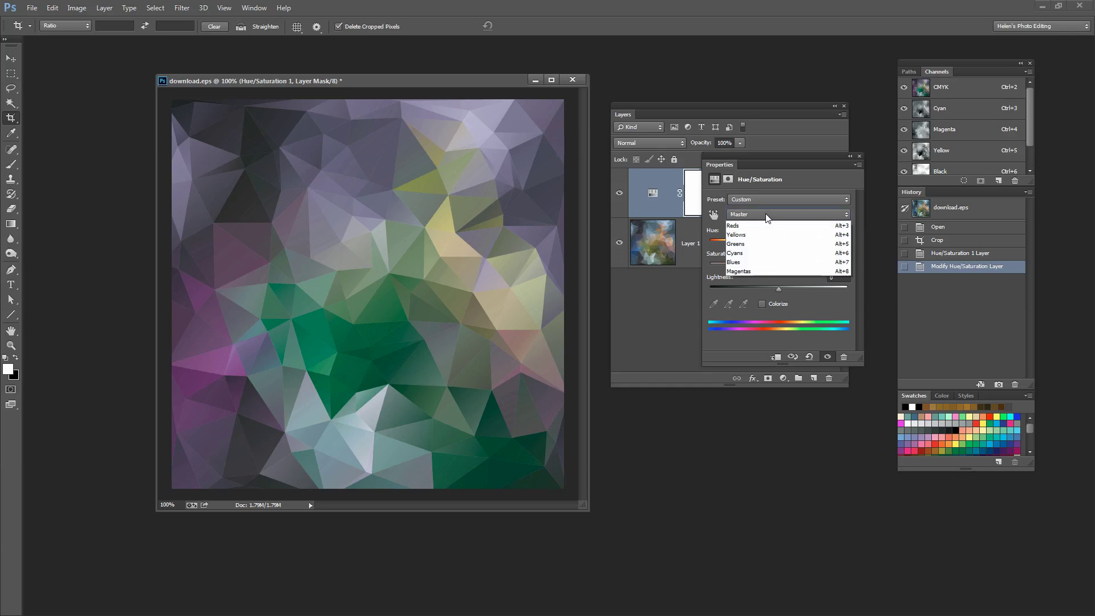
left_click(761, 243)
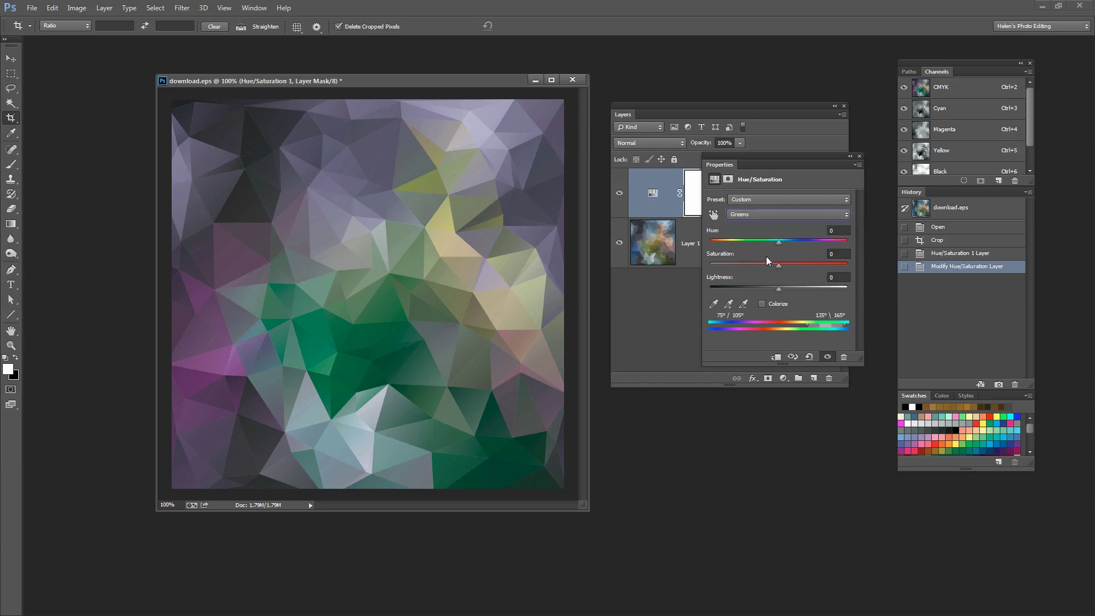
left_click_drag(779, 244, 732, 241)
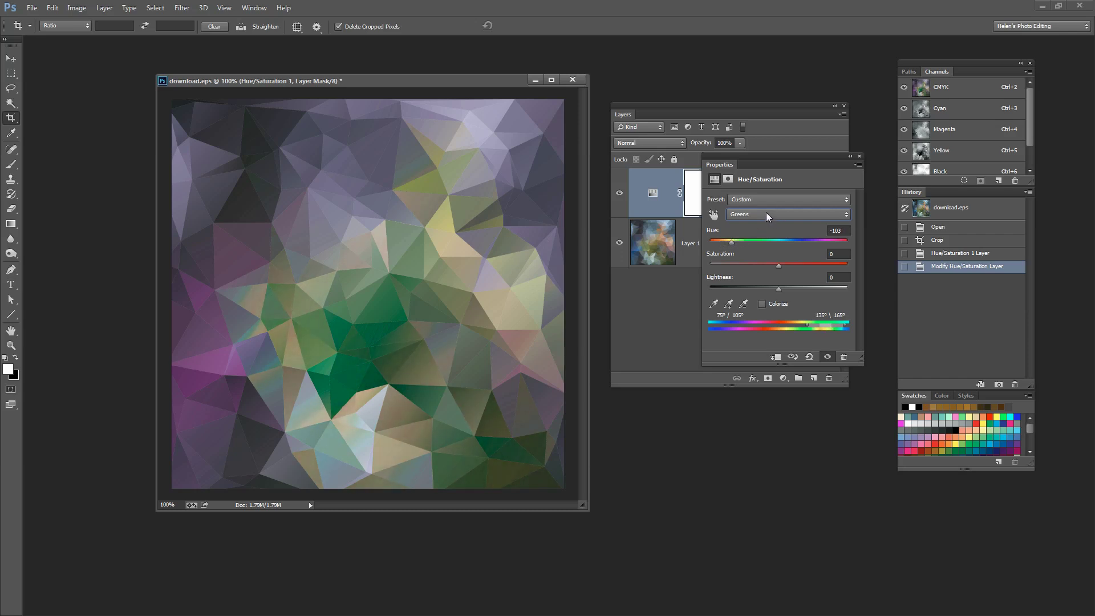
left_click(859, 155)
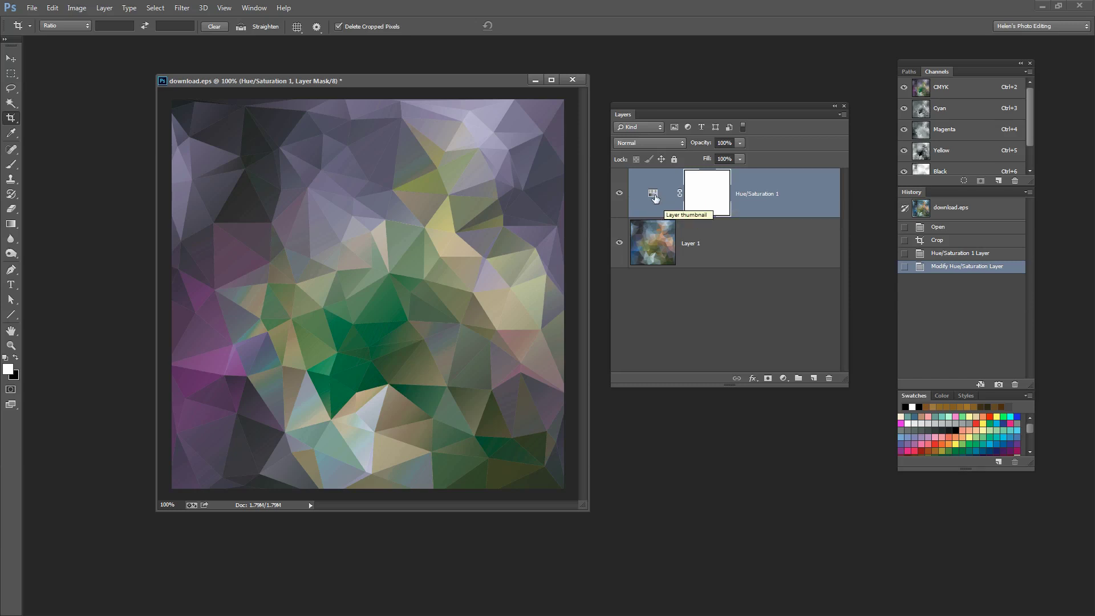
- Hide the Hue/Saturation 1 layer to compare with the original blue and orange colours
left_click(619, 194)
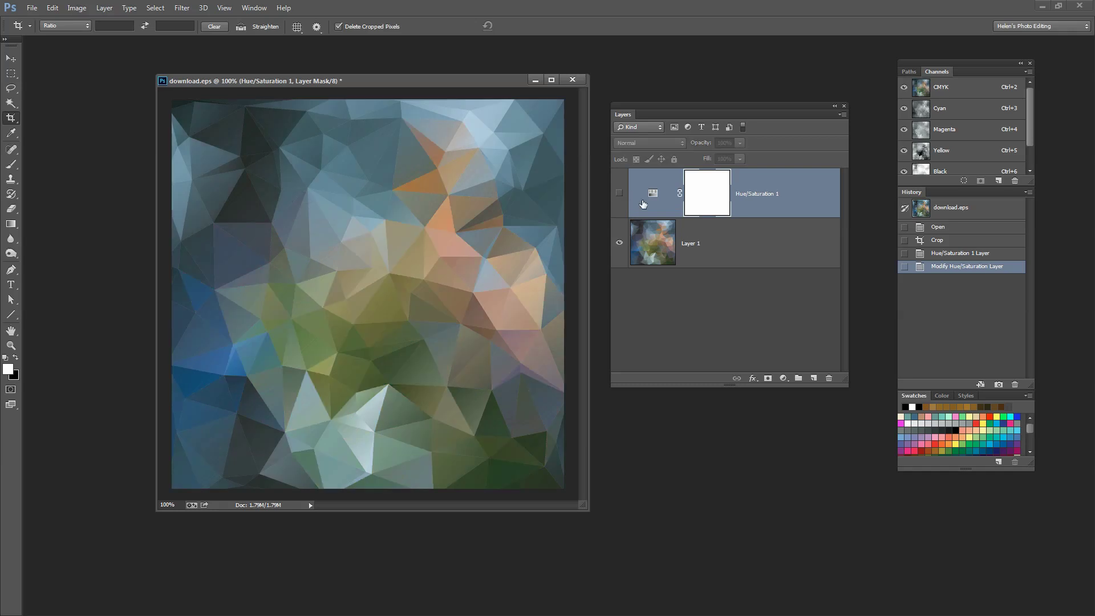